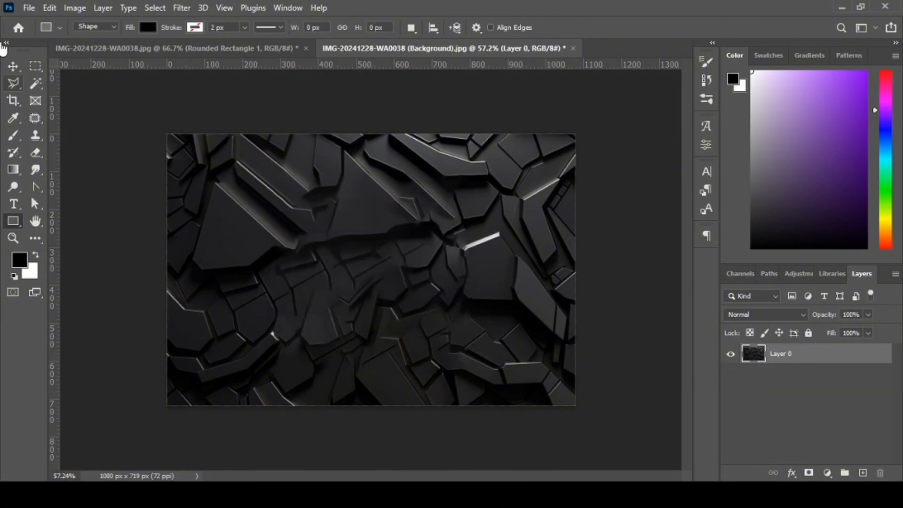
Step: Draw a white rectangle about 496 × 350 px in the middle of the background and round all four of its corners
key(x)
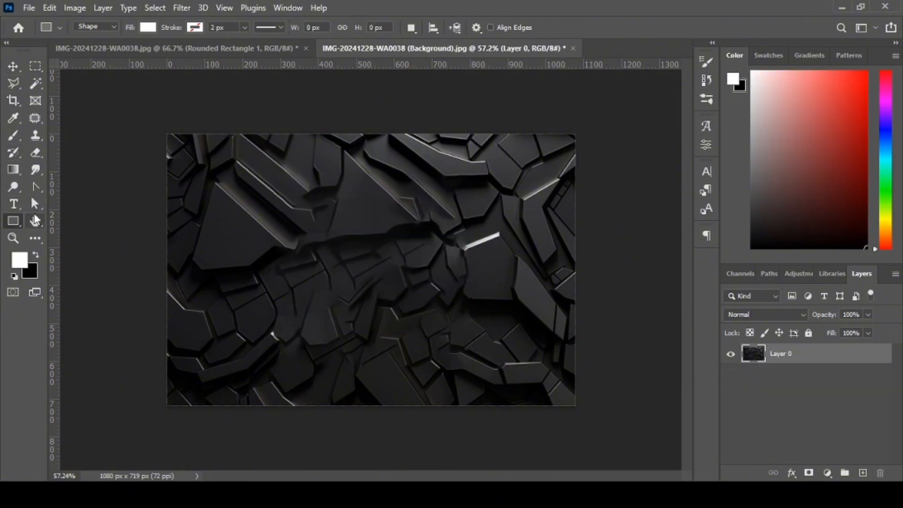
drag(285, 207, 472, 339)
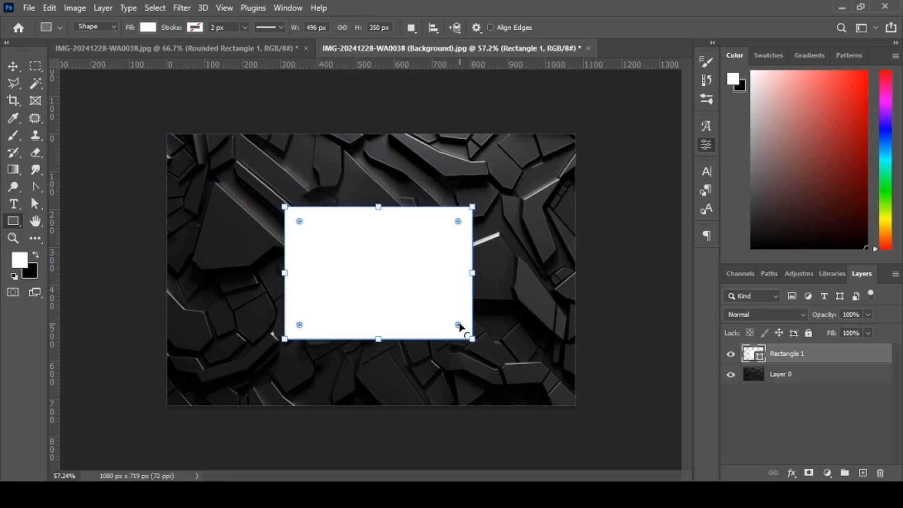
drag(458, 326, 453, 319)
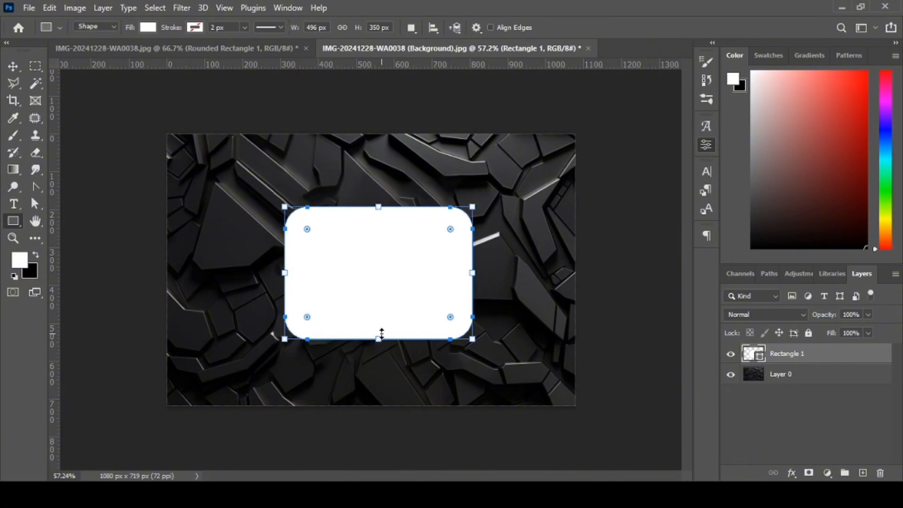
Step: Stretch the rounded rectangle's bottom edge down to a height of about 416 px and move the shape slightly upward
drag(378, 336, 379, 363)
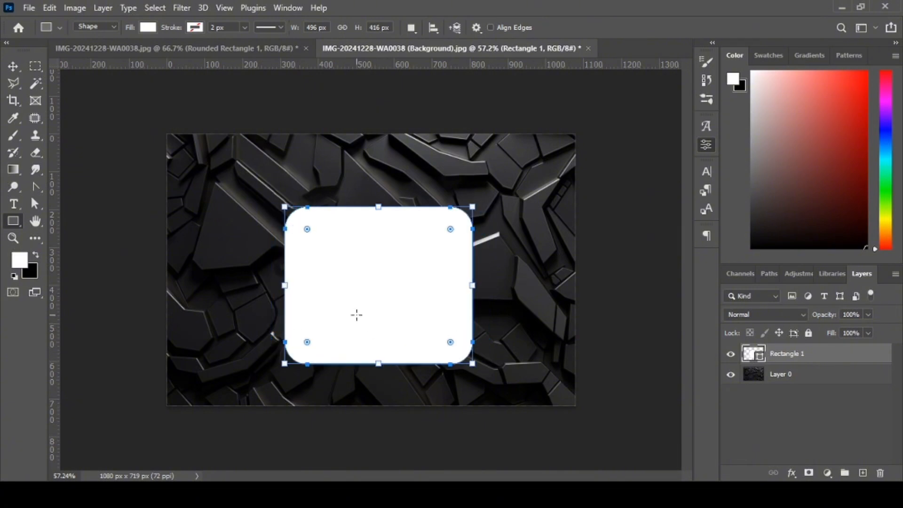
key(v)
mouse_move(359, 311)
mouse_down()
mouse_move(361, 284)
mouse_move(357, 303)
mouse_up()
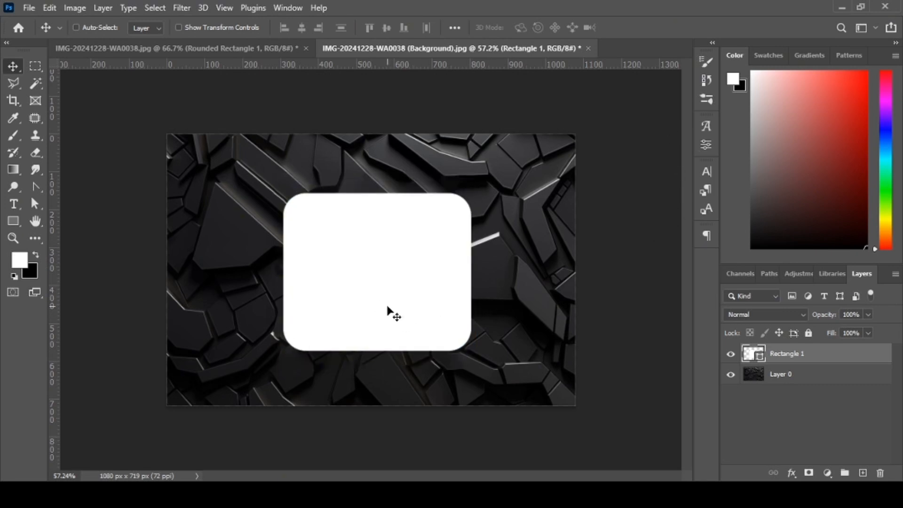
Step: Add two closely spaced anchor points near the middle of the rounded rectangle's bottom edge with the Pen tool
key(z)
drag(413, 316, 447, 343)
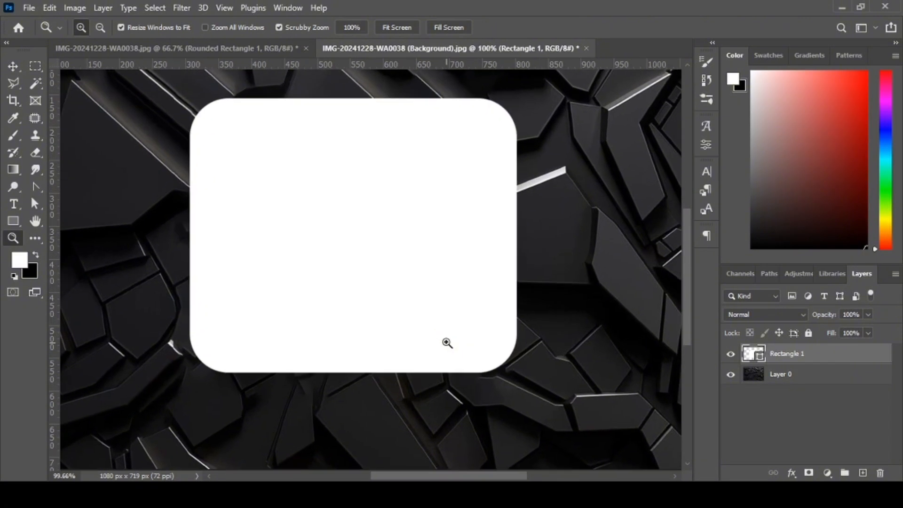
key(v)
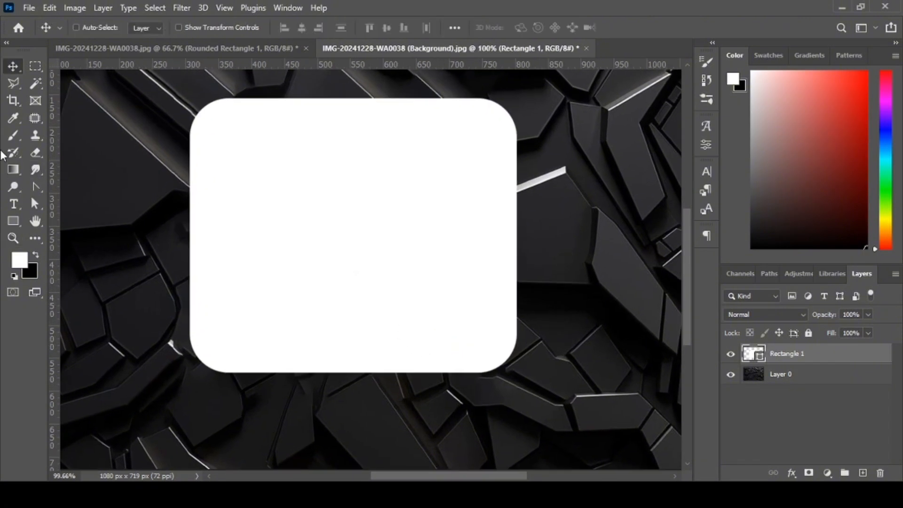
click(36, 188)
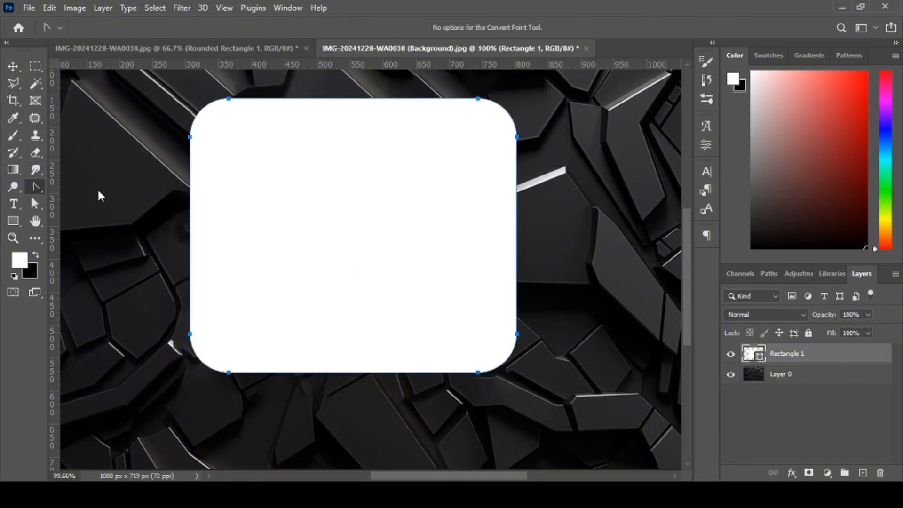
key(p)
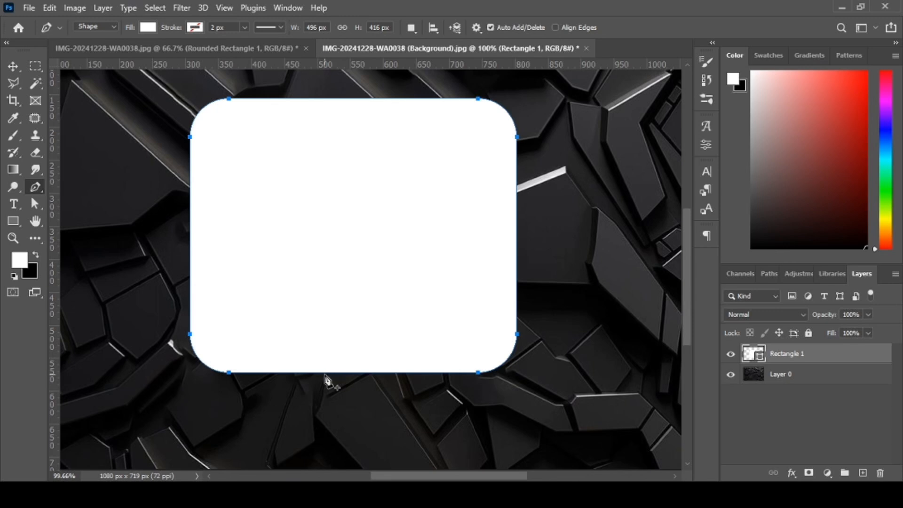
click(319, 373)
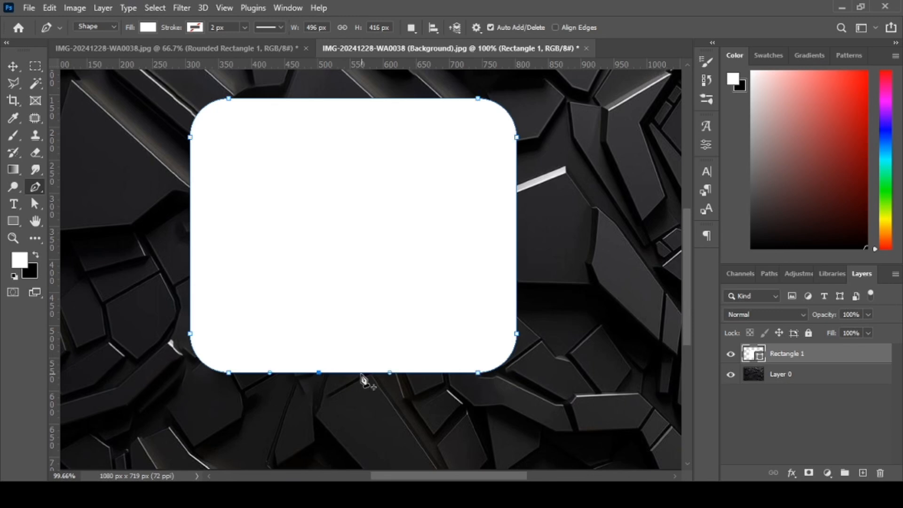
click(337, 373)
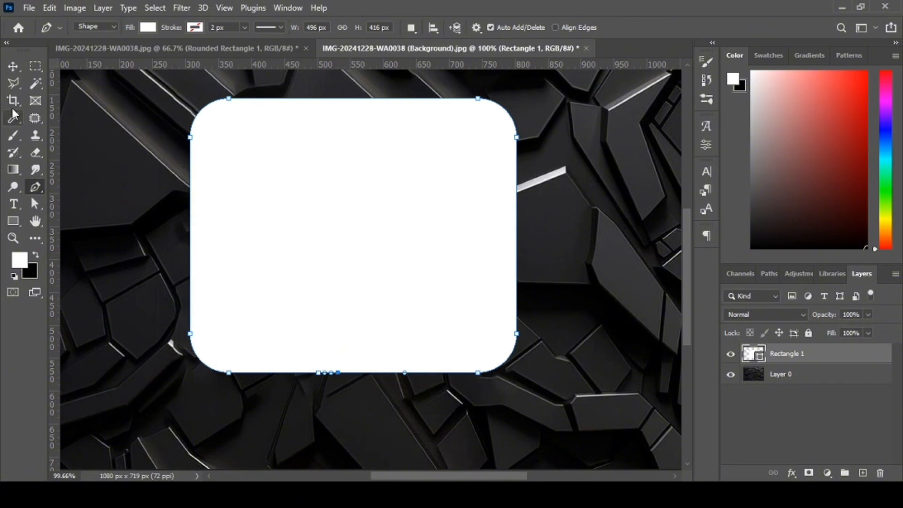
Step: Select the right-hand new anchor point together with the lower-right corner's anchors and nudge them up slightly
click(79, 247)
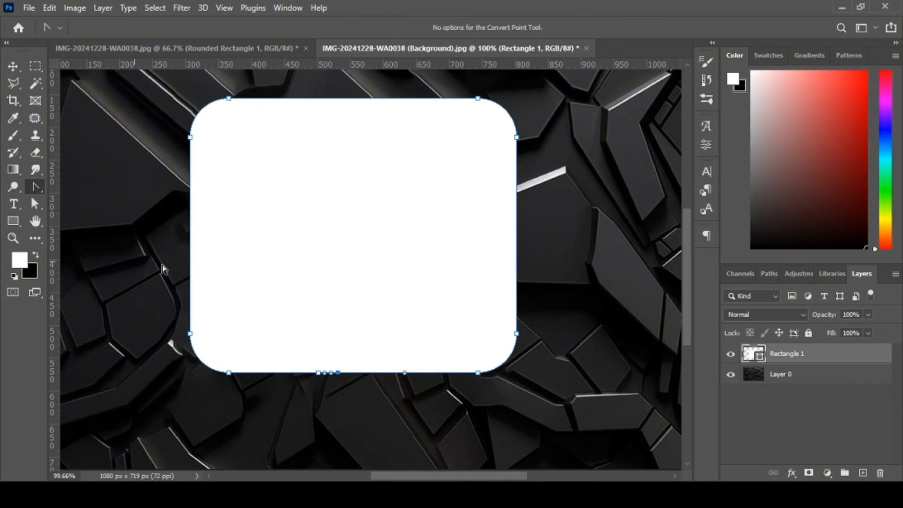
drag(548, 314, 337, 400)
key(Up)
key(Up)
key(Up)
key(Up)
key(Up)
key(Up)
key(Up)
key(Up)
key(Up)
key(Up)
key(Up)
key(Up)
key(Up)
key(Up)
key(Up)
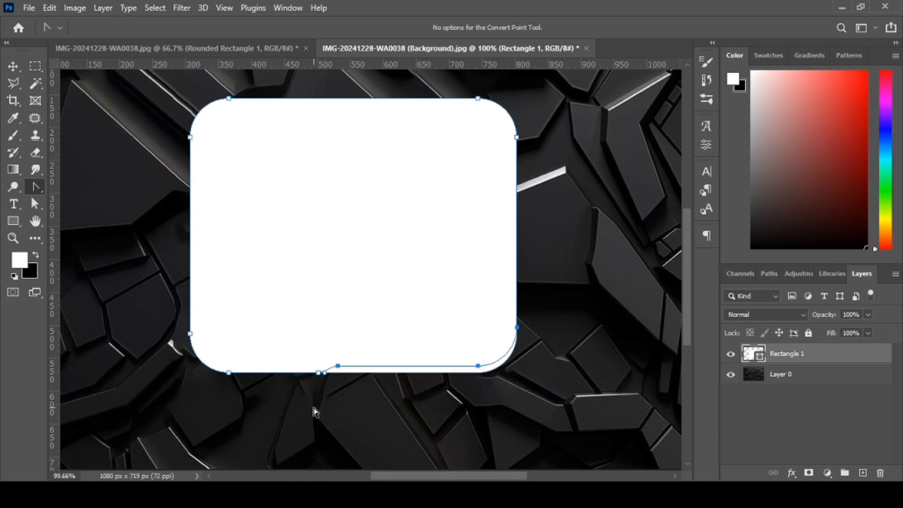
key(Right)
key(Right)
key(Right)
key(Right)
key(Right)
key(Right)
key(Right)
key(Right)
key(Right)
key(Right)
key(Right)
key(Right)
key(Right)
key(Right)
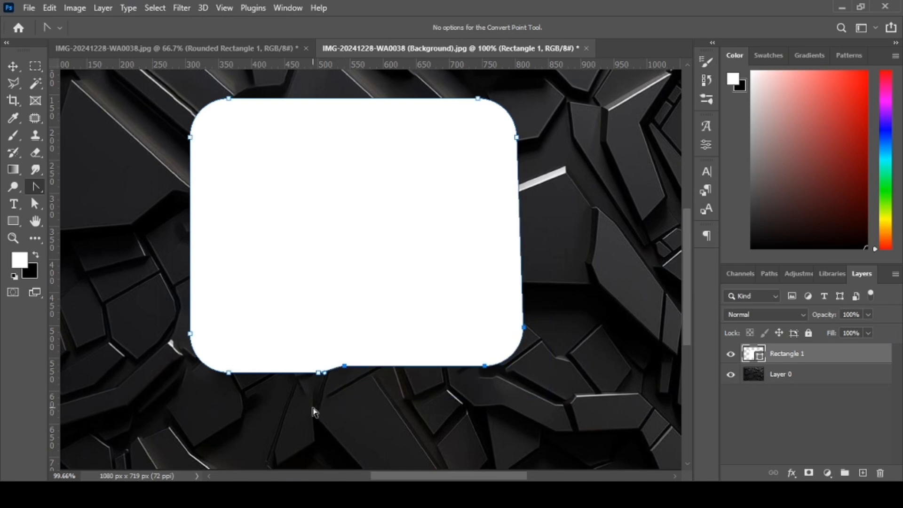
key(ctrl+z)
Step: Raise the selected lower-right anchors to about 450 px on the vertical ruler, leaving a stepped tab at the shape's lower left, and deselect them
key(Up)
key(Up)
key(Up)
key(Up)
key(Up)
key(Up)
key(Up)
key(Up)
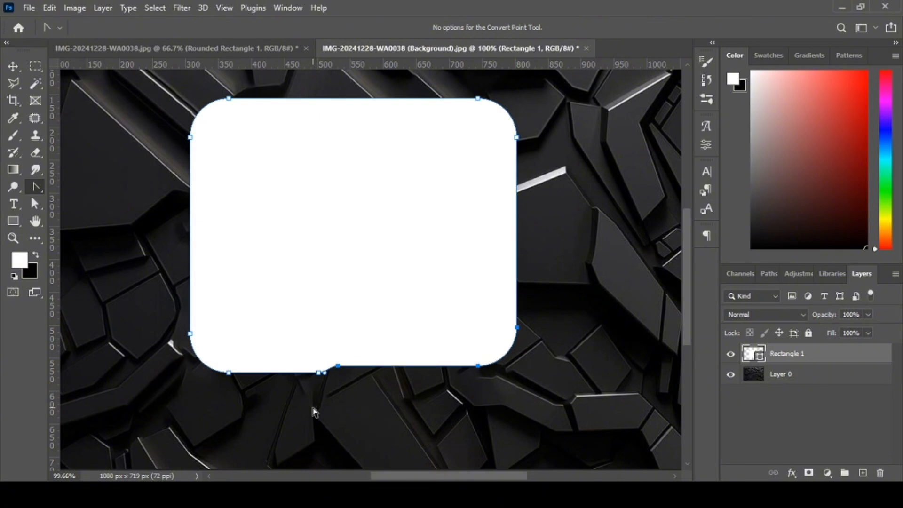
key(Up)
key(Up)
key(Up)
key(Up)
key(Up)
key(Up)
key(Up)
key(Up)
key(Up)
key(Up)
key(Up)
key(Up)
key(Up)
key(Up)
key(Up)
key(Up)
key(Up)
key(Up)
key(Up)
key(Up)
key(Up)
key(Up)
key(Up)
key(Up)
key(Up)
key(Up)
key(Up)
key(Up)
key(Up)
key(Up)
key(Up)
key(Up)
key(Up)
key(Up)
key(Up)
key(Up)
key(Up)
key(Up)
key(Up)
key(Up)
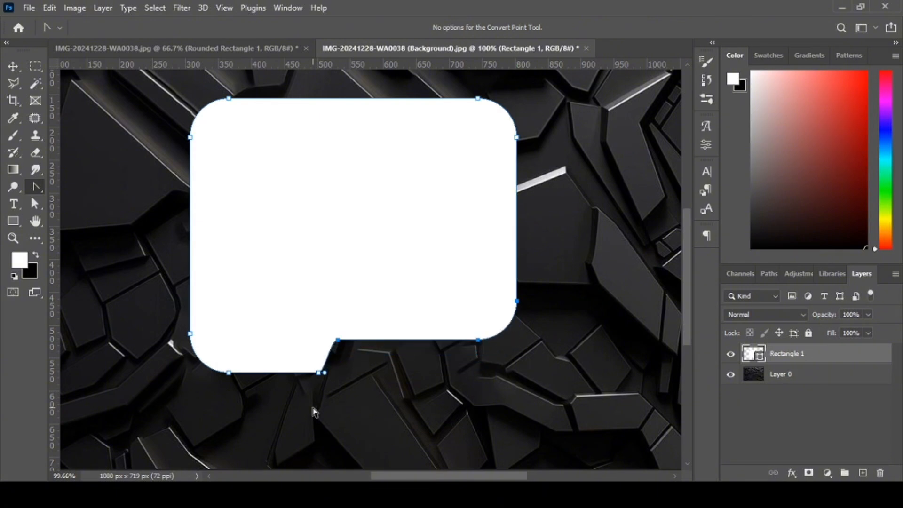
key(Up)
key(Up)
key(Up)
key(Up)
key(Up)
key(Up)
key(Up)
key(Up)
key(Up)
key(Up)
key(Up)
key(Up)
key(Up)
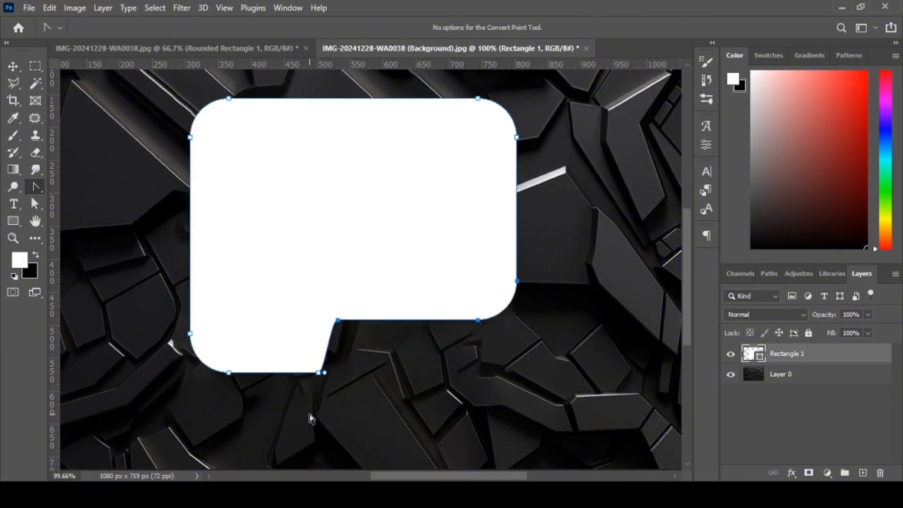
key(Up)
key(Up)
key(Up)
key(Up)
key(Up)
key(Up)
key(Up)
key(Up)
key(Up)
key(Up)
key(Up)
key(Up)
key(Up)
key(Up)
key(Up)
key(Up)
key(Up)
key(Up)
key(Up)
key(Up)
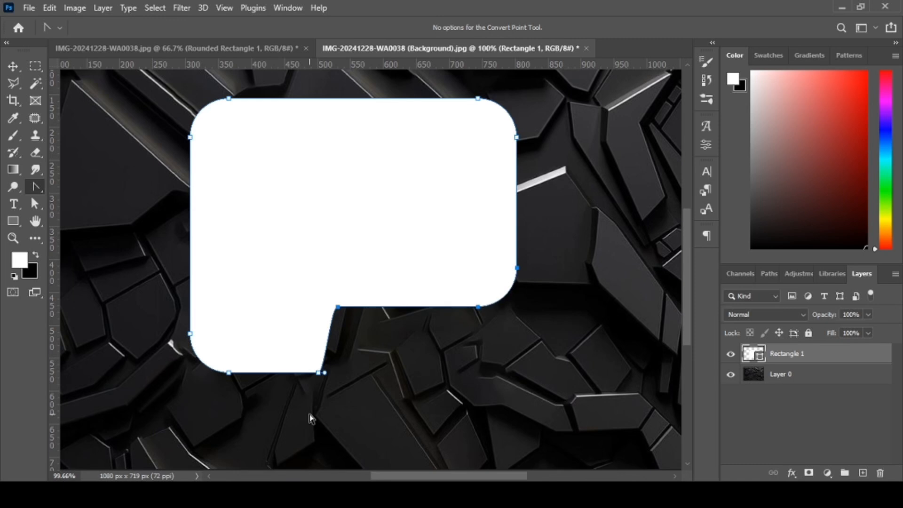
click(378, 350)
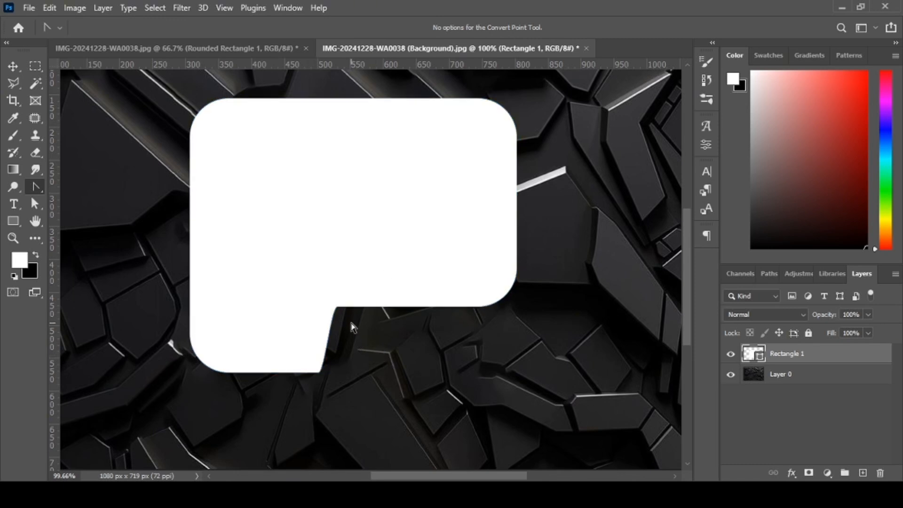
Step: Select the step's inner corner anchors and nudge them right to turn the steep edge into a diagonal, and deselect them
click(312, 296)
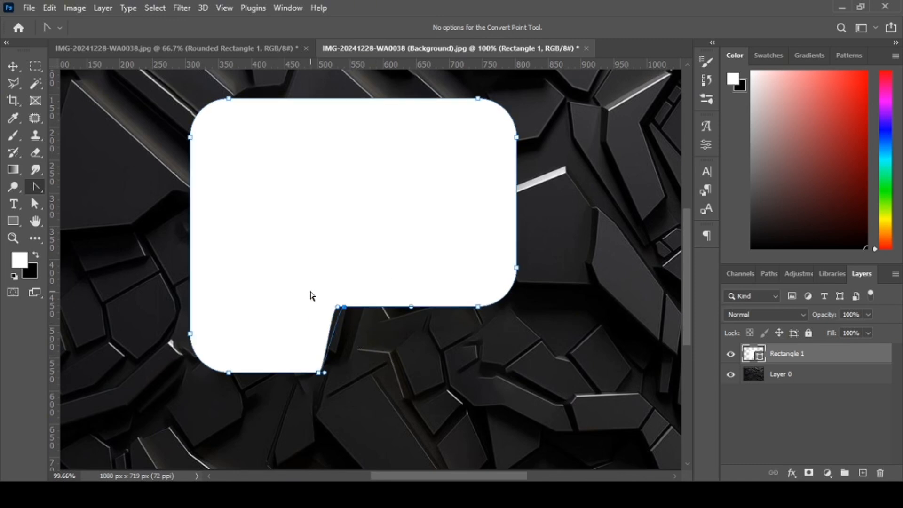
key(Right)
key(Right)
key(Right)
key(Right)
key(Right)
key(Right)
key(Right)
key(Right)
key(Right)
key(Right)
key(Right)
key(Right)
key(Right)
key(Right)
key(Right)
key(Right)
key(Right)
key(Right)
key(Right)
key(Right)
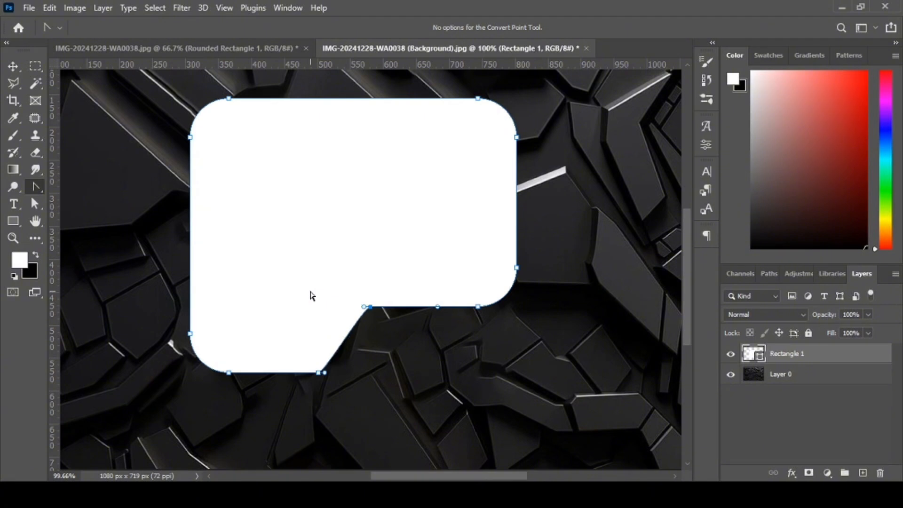
click(386, 377)
Step: Select the shape's upper corner anchors and raise its top edge by about 40 px
scroll(322, 265, up, 1)
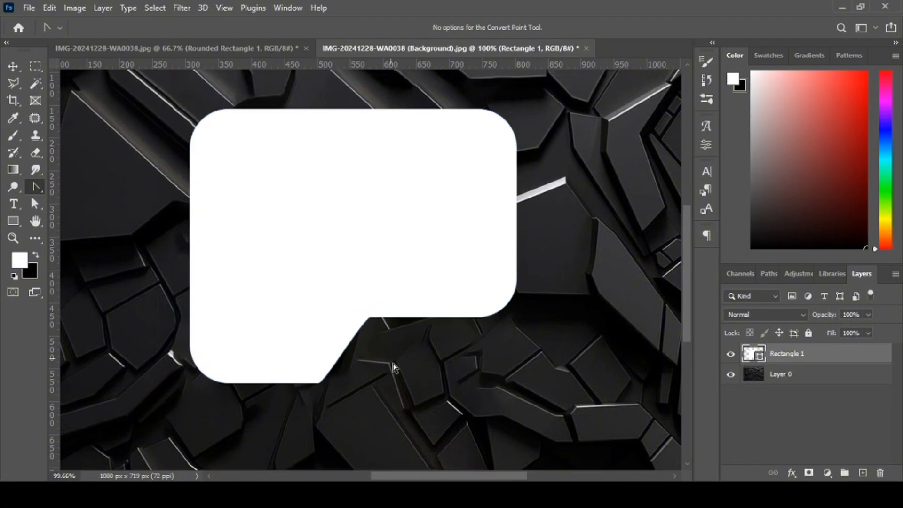
key(z)
drag(385, 375, 347, 364)
click(347, 364)
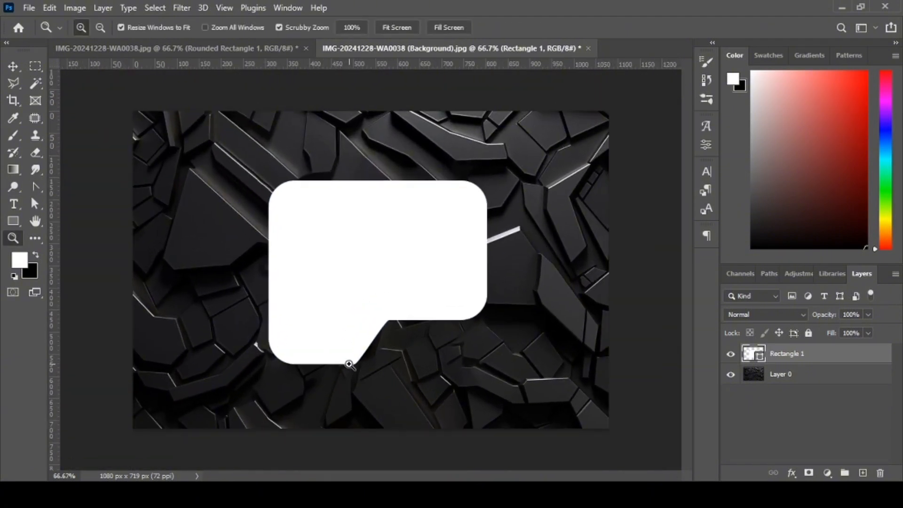
key(v)
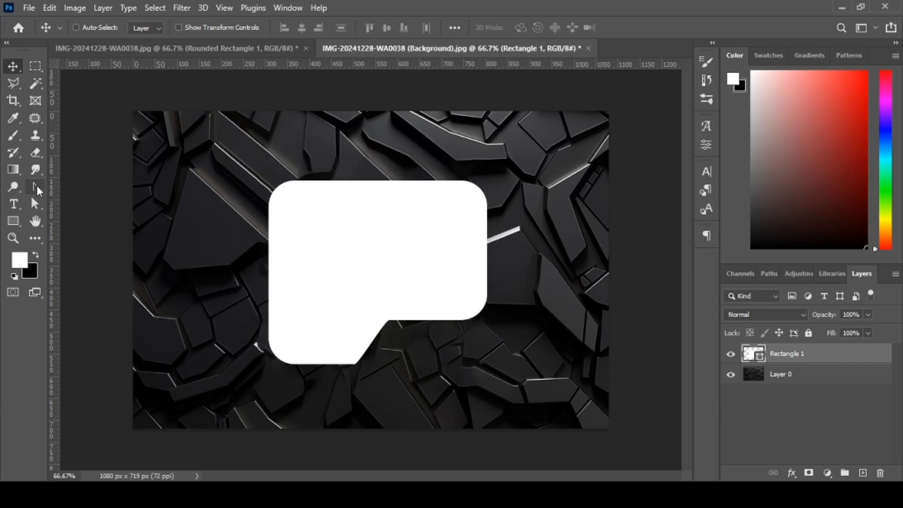
click(36, 188)
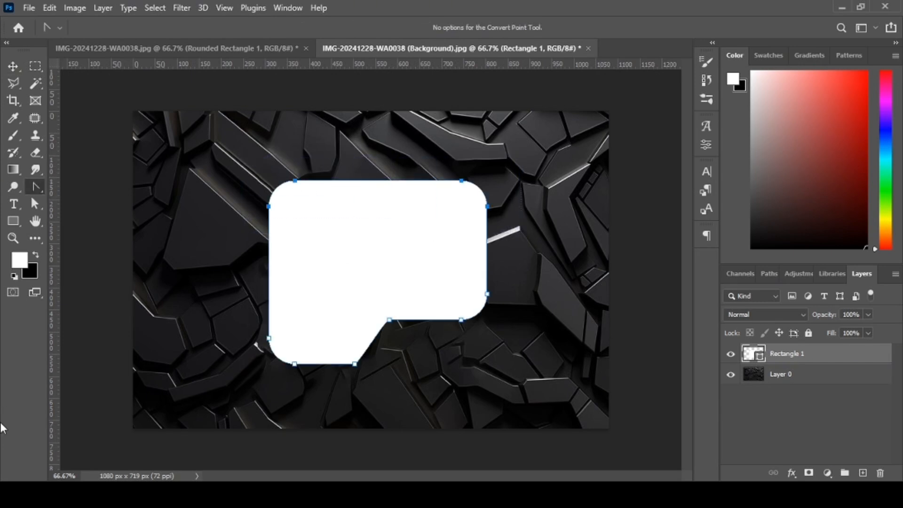
key(shift+Up)
key(shift+Up)
key(shift+Up)
key(shift+Up)
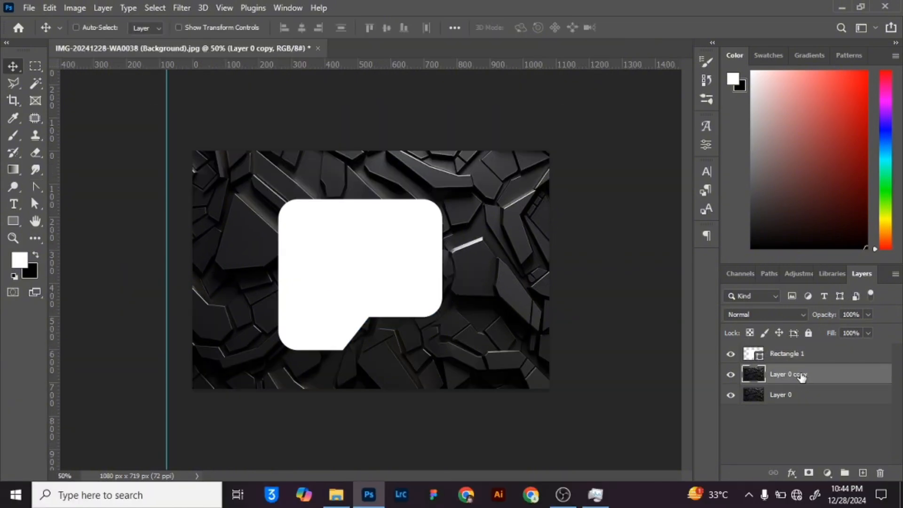
Step: Move the Layer 0 copy layer above the Rectangle 1 layer
drag(802, 378, 789, 354)
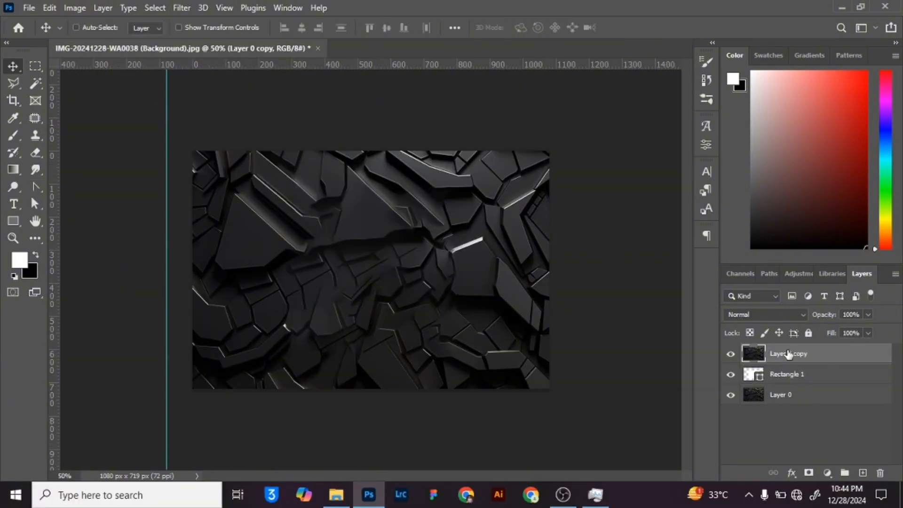
Step: Clip the Layer 0 copy layer to the Rectangle 1 shape and apply a Gaussian Blur with a radius of 8.6 pixels
right_click(789, 354)
click(660, 262)
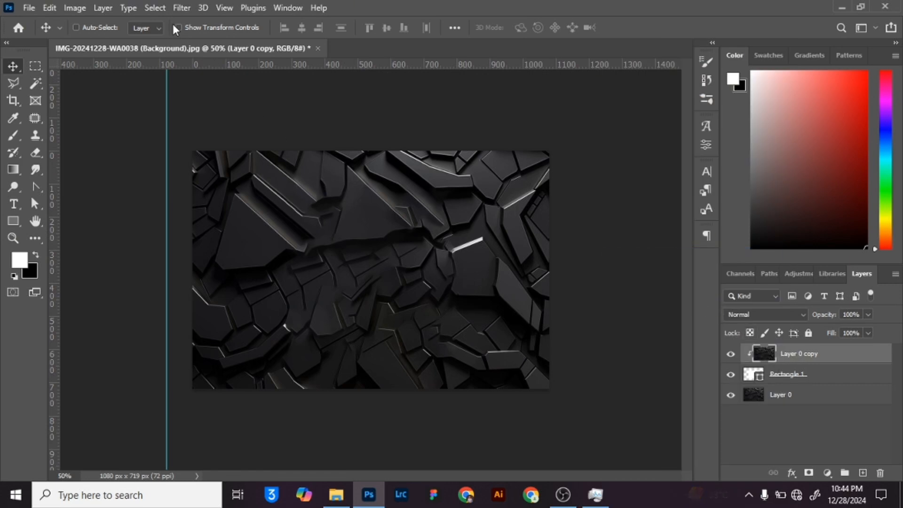
click(181, 8)
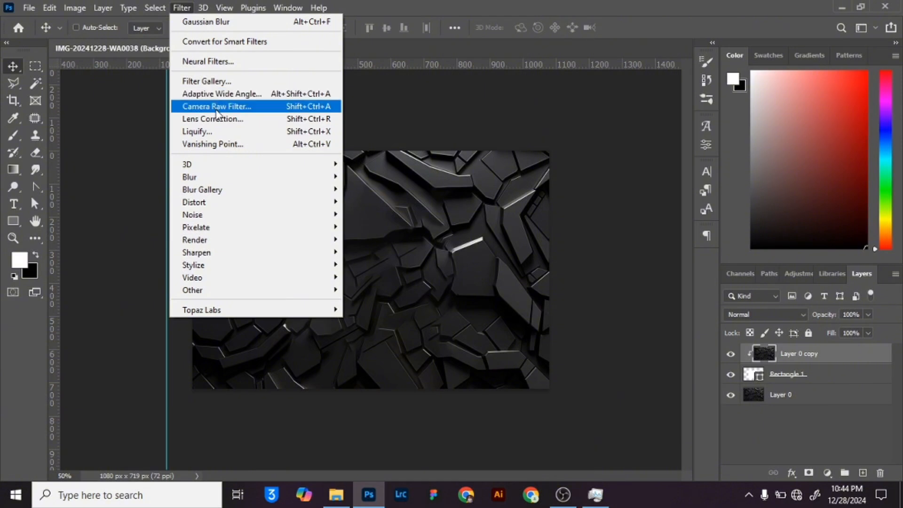
mouse_move(216, 176)
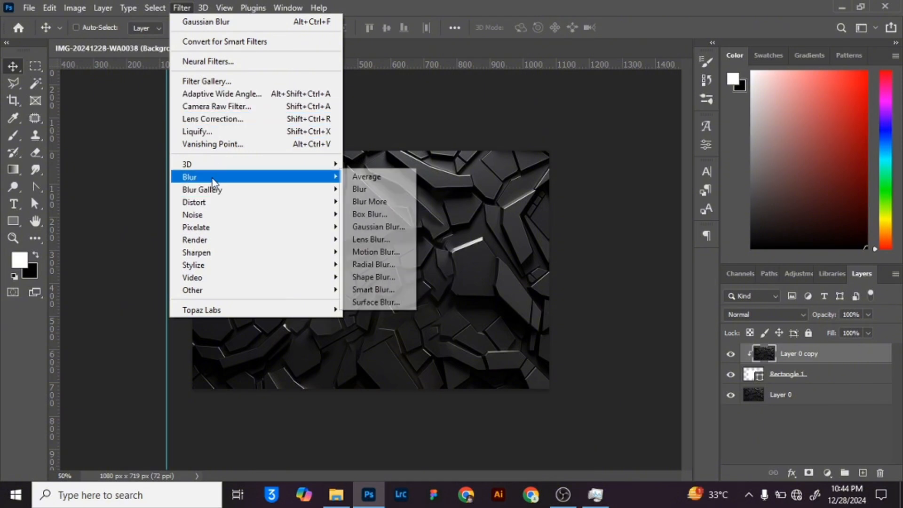
click(389, 227)
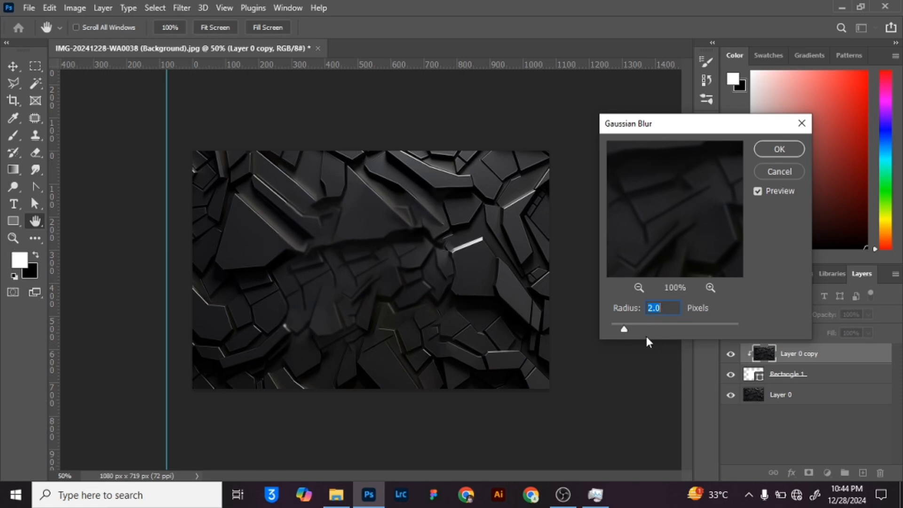
click(646, 327)
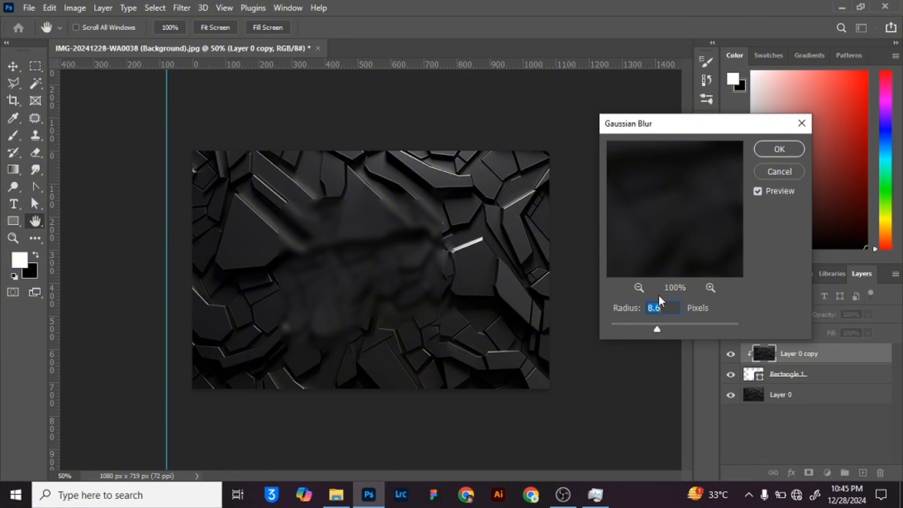
click(779, 149)
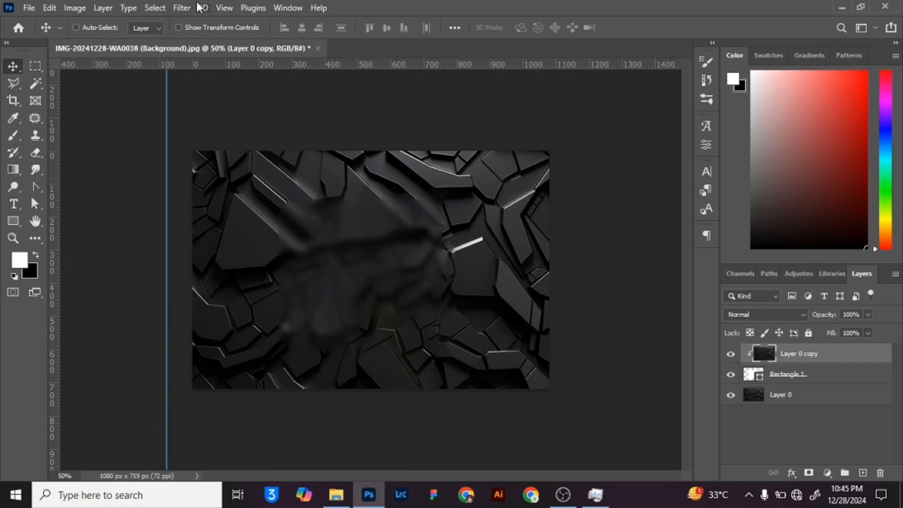
Step: Apply the Filter Gallery's Glass effect to Layer 0 copy with Distortion 2, Smoothness 2, the pattern texture and 75% scaling
click(181, 8)
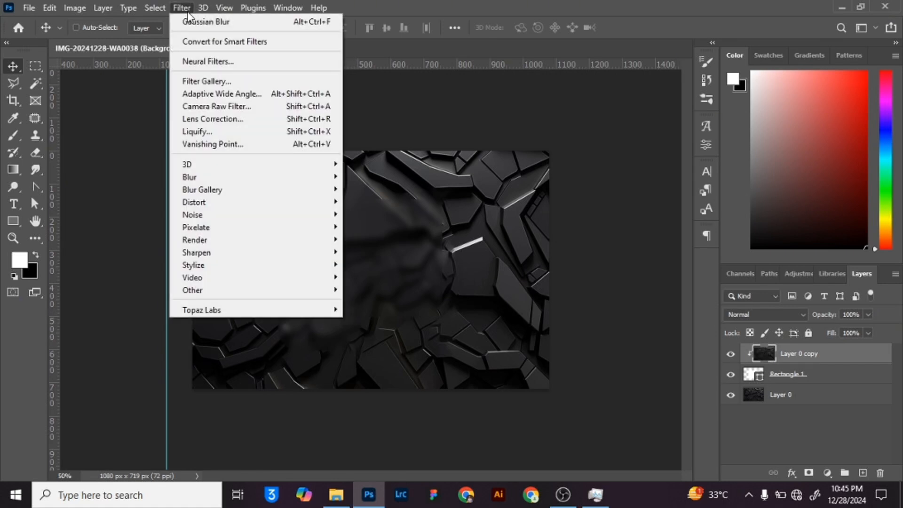
click(213, 81)
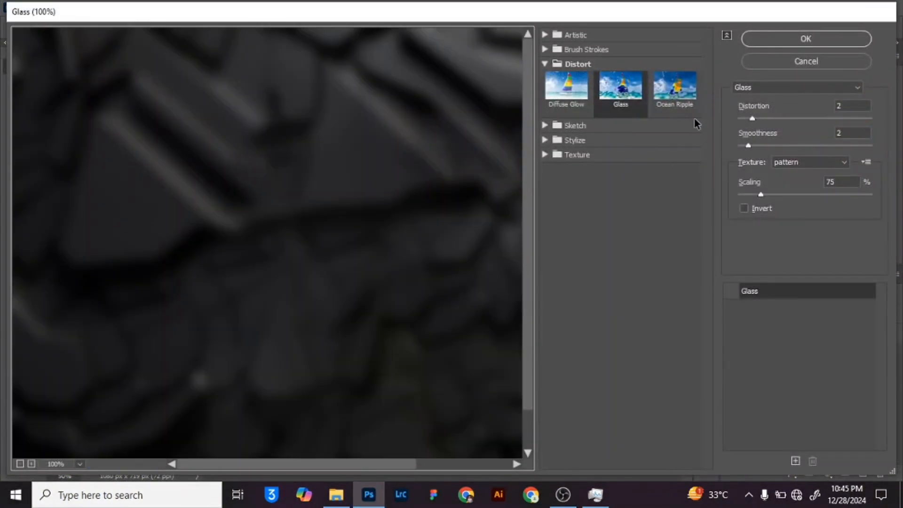
alt+click(422, 248)
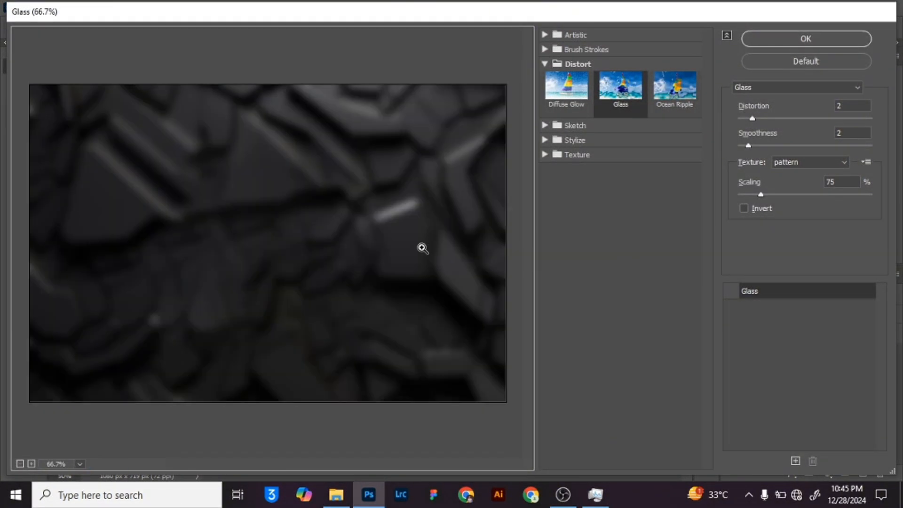
alt+click(422, 248)
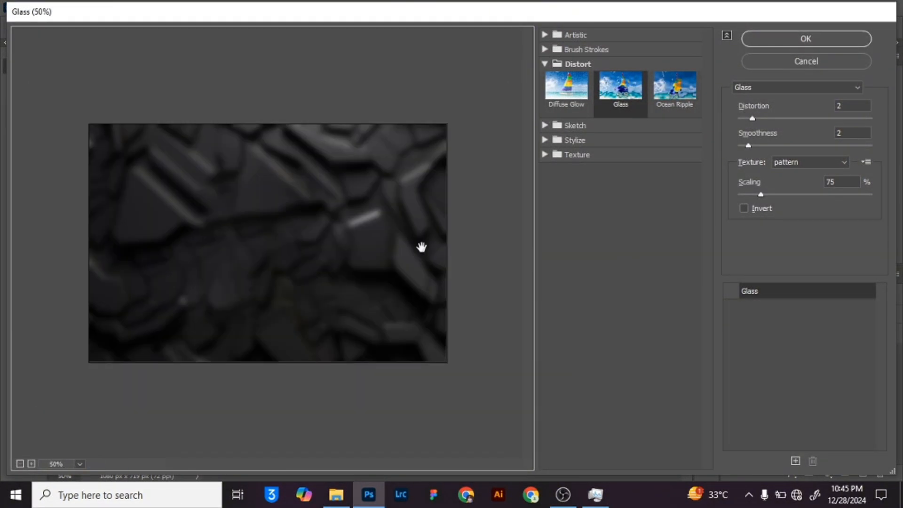
click(21, 463)
click(31, 464)
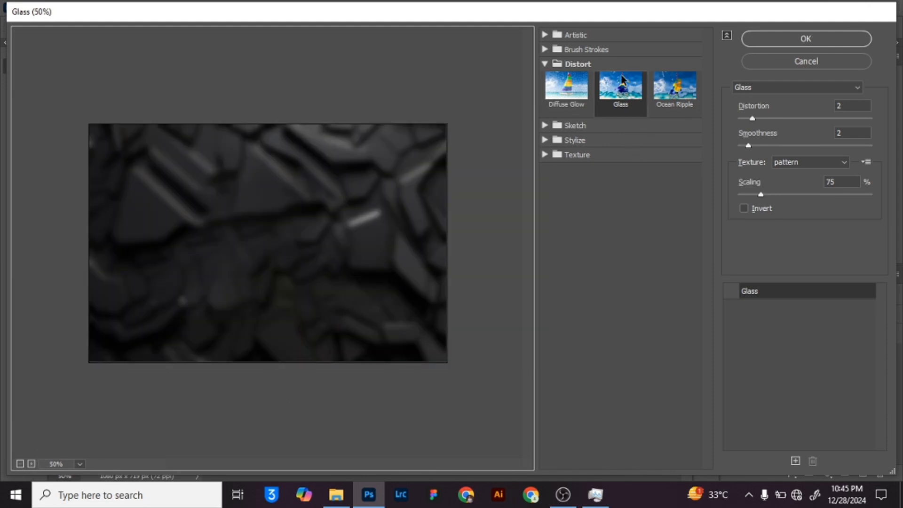
click(544, 64)
click(562, 64)
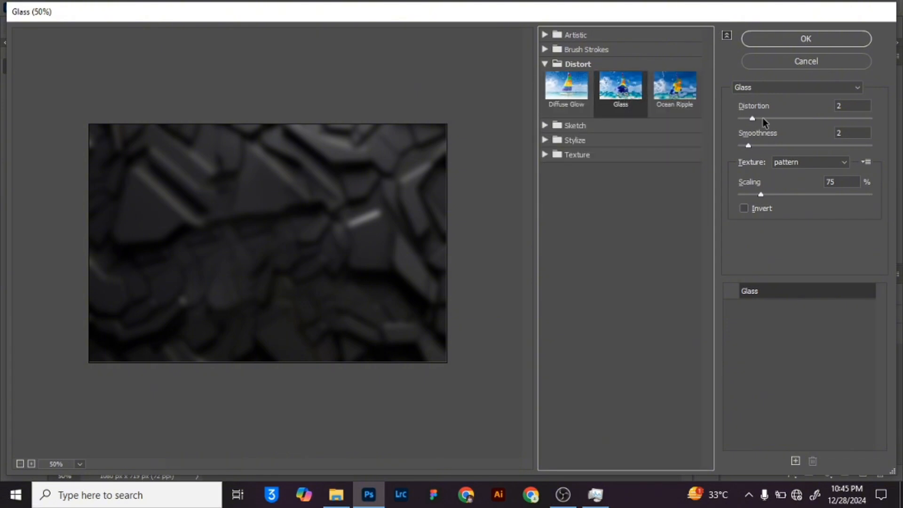
drag(852, 106, 789, 109)
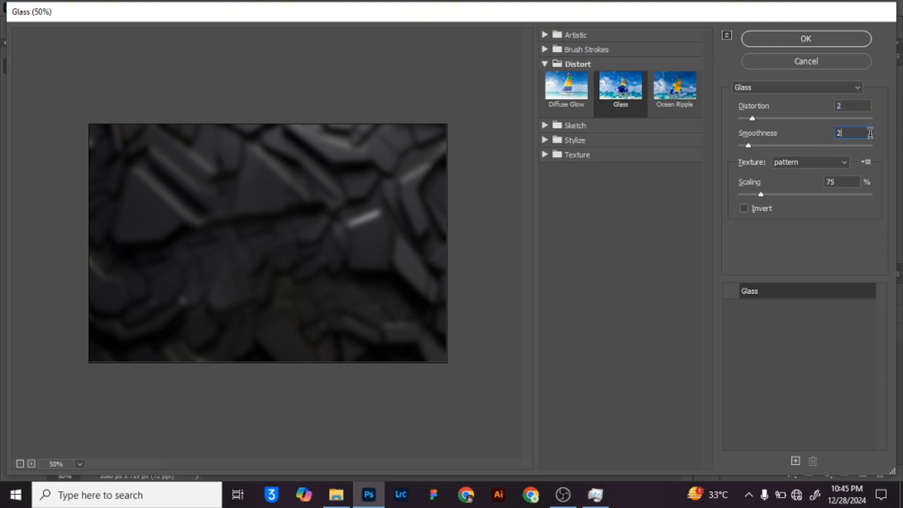
drag(870, 132, 805, 134)
text(2)
double_click(830, 182)
click(795, 43)
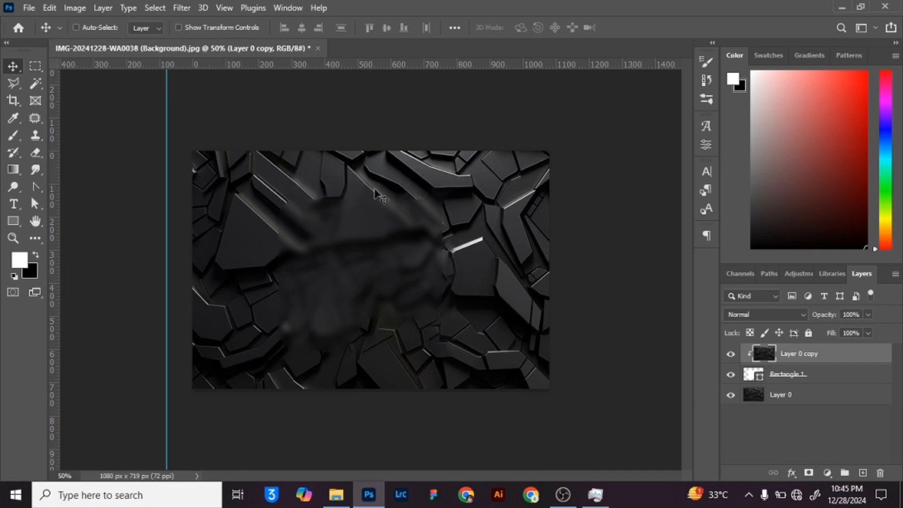
Step: Add 1% monochromatic noise with Gaussian distribution to the Layer 0 copy layer
click(182, 7)
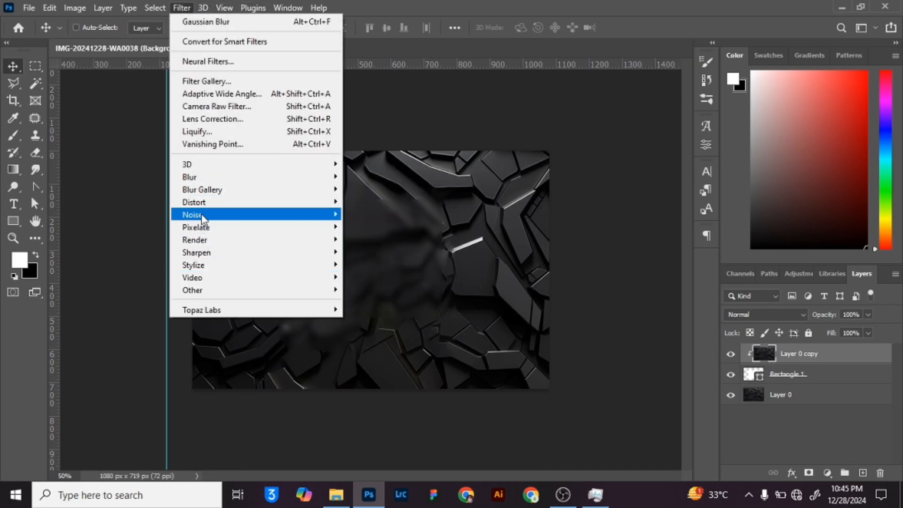
mouse_move(203, 218)
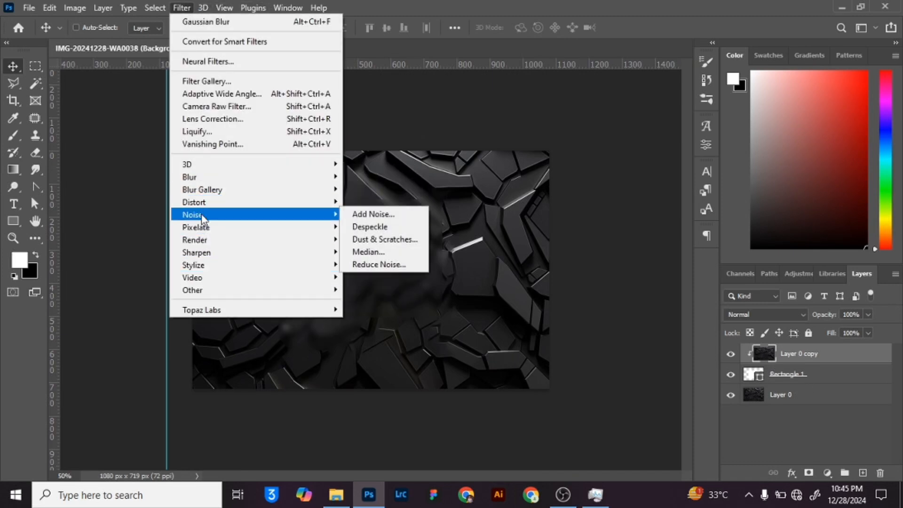
click(374, 215)
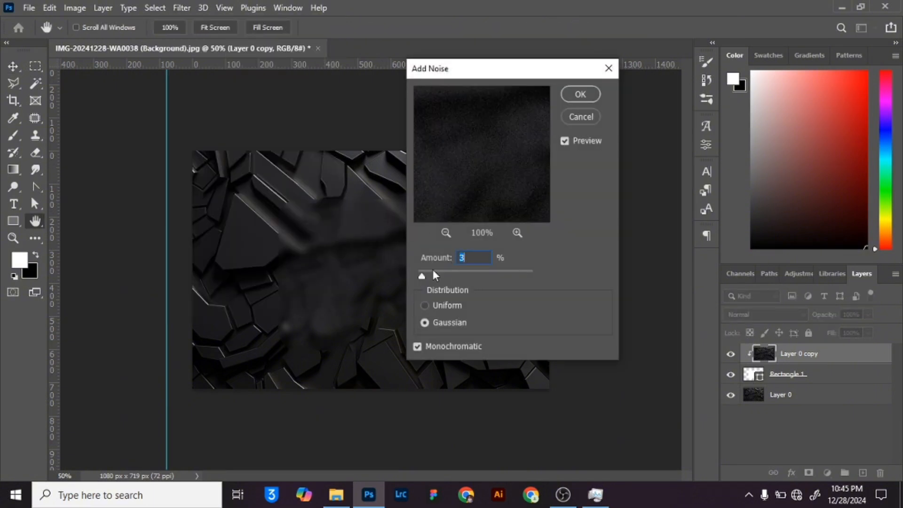
text(1)
click(578, 95)
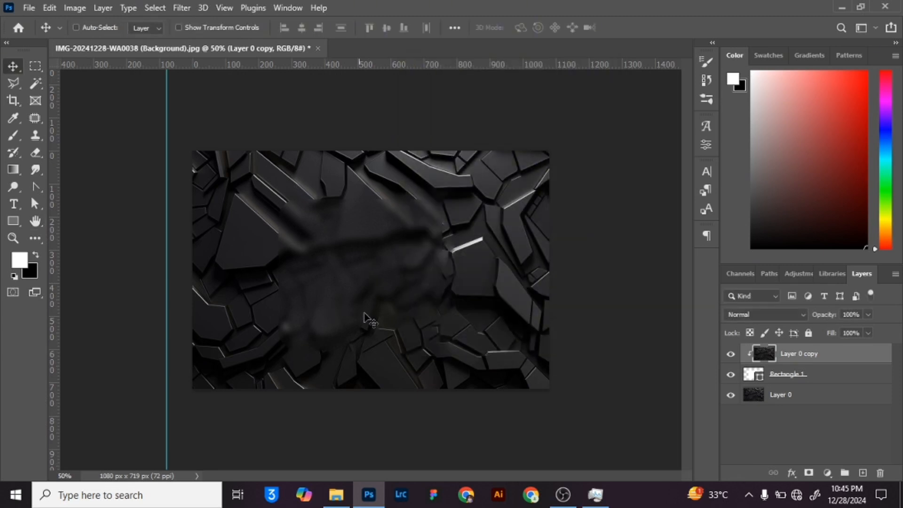
Step: Open the Rectangle 1 layer's blending options, enable Bevel & Emboss and show its settings
click(835, 379)
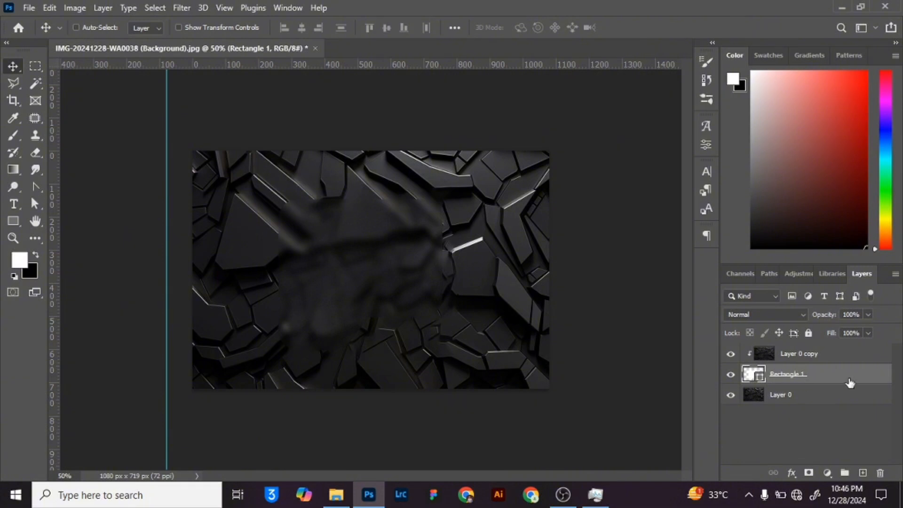
right_click(850, 379)
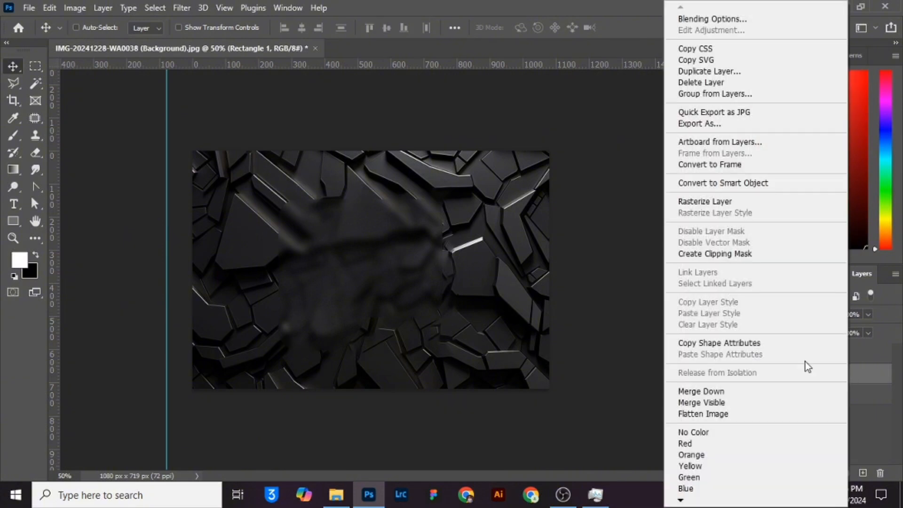
click(693, 21)
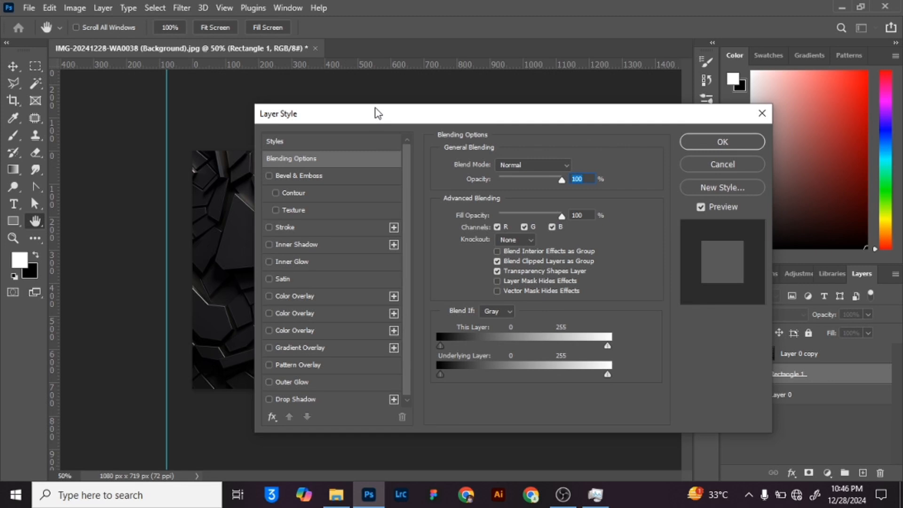
drag(378, 113, 508, 111)
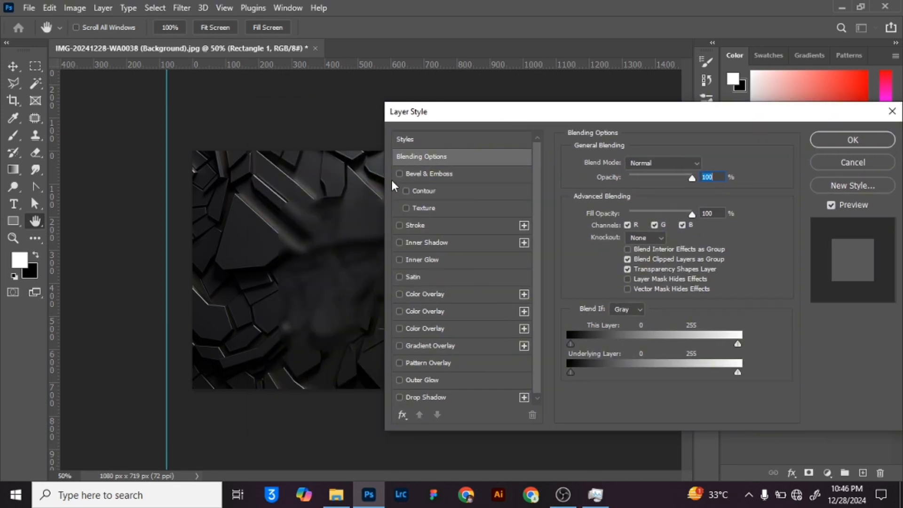
drag(439, 110, 455, 111)
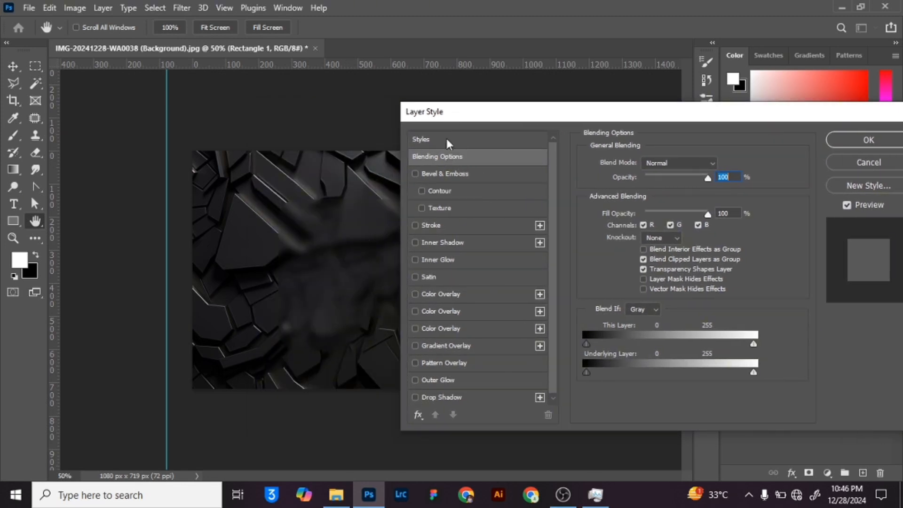
click(416, 174)
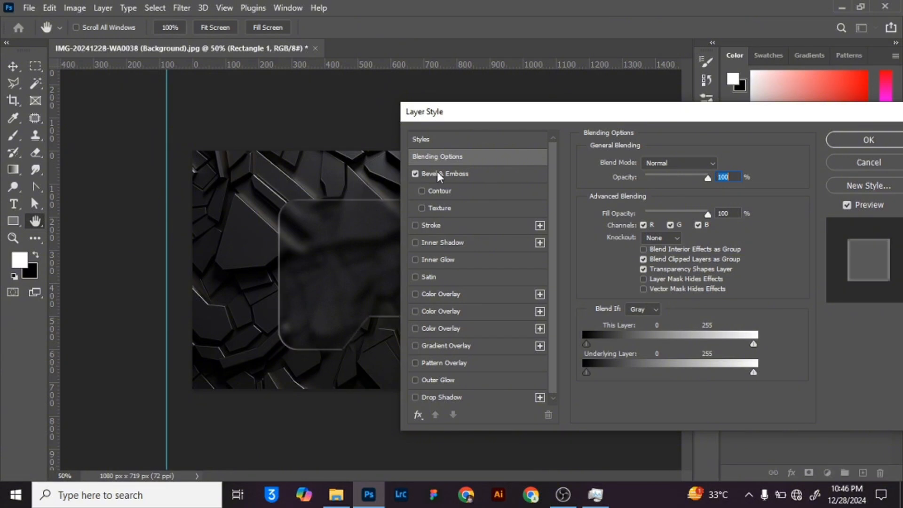
click(452, 179)
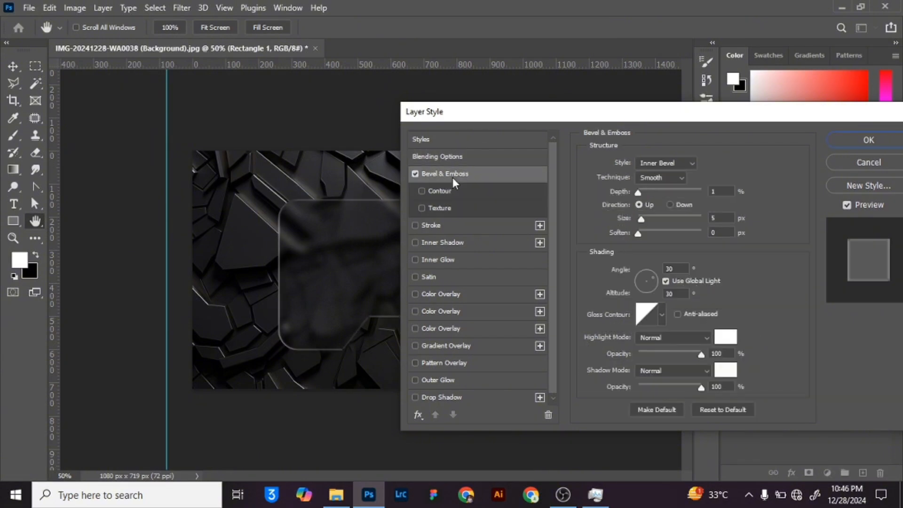
Step: Choose Inner Bevel as the bevel style with the Smooth technique, and keep the linear gloss contour
click(690, 160)
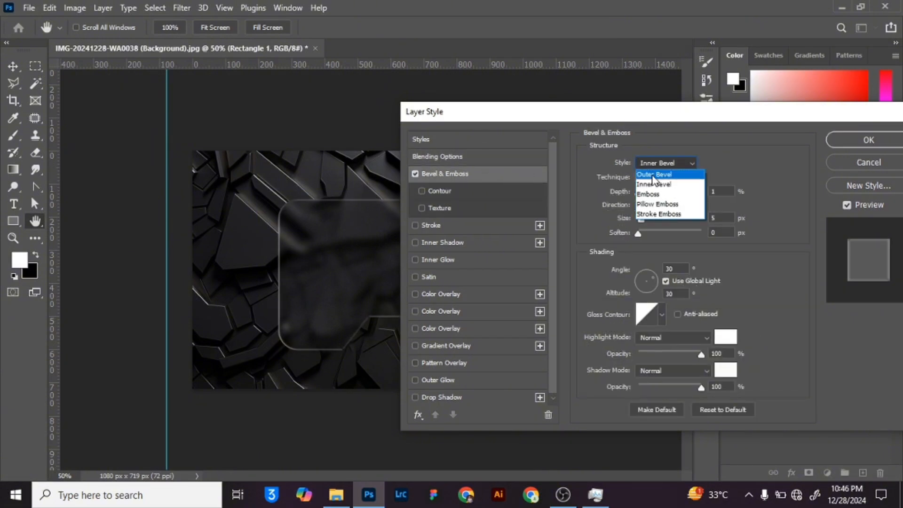
click(657, 185)
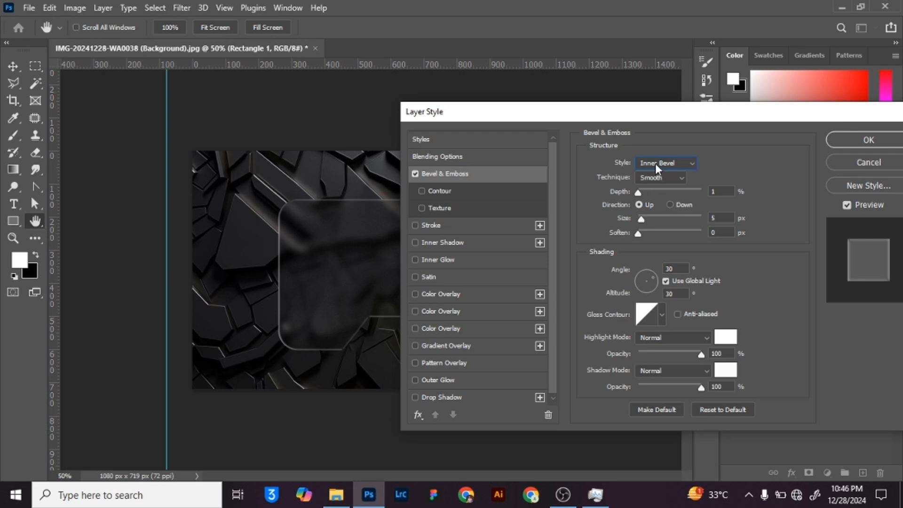
click(651, 178)
click(645, 184)
key(Tab)
click(660, 318)
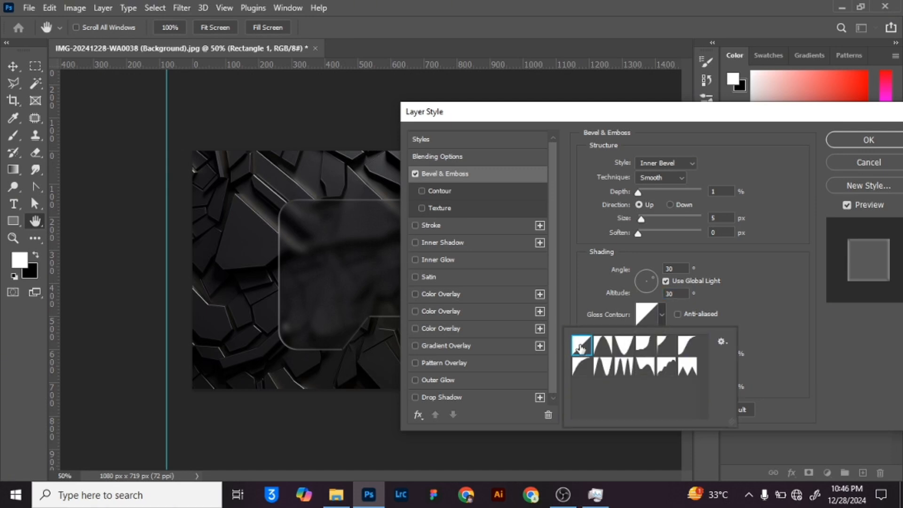
click(608, 325)
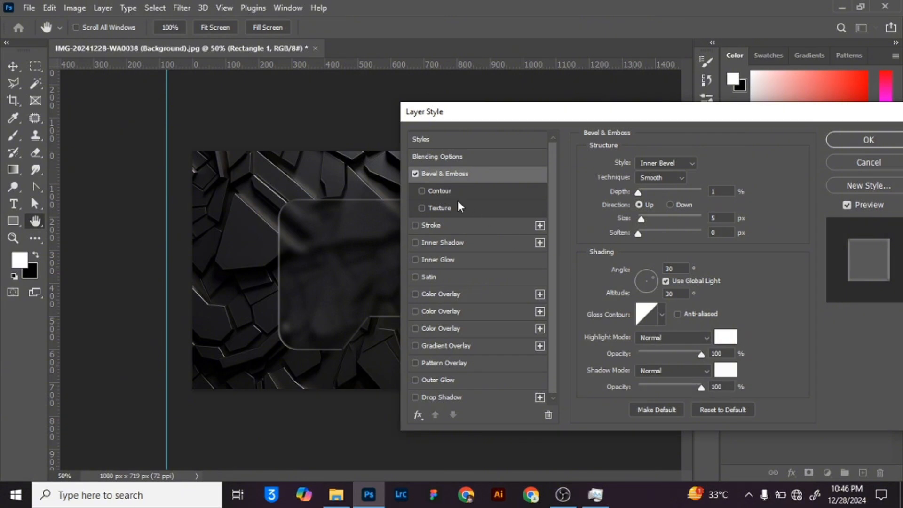
Step: Enable the bevel's Contour option and choose the inverted cone contour preset
click(436, 191)
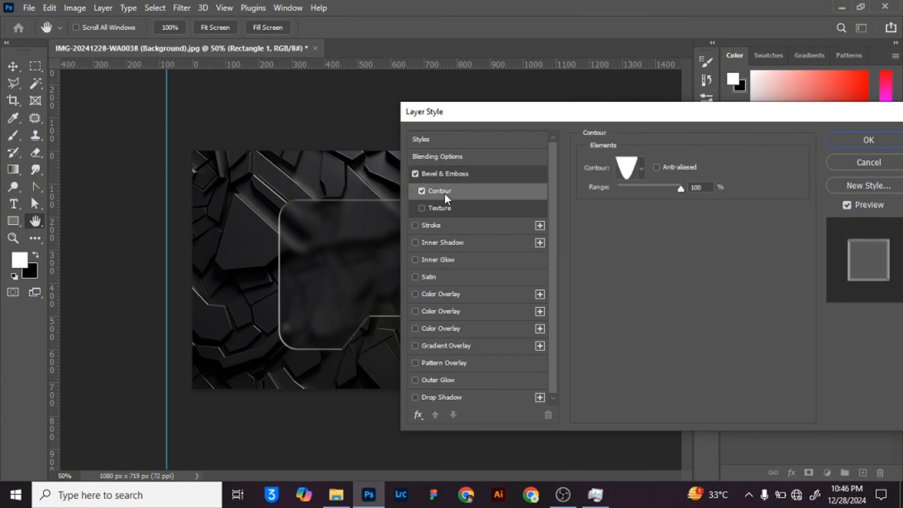
click(642, 169)
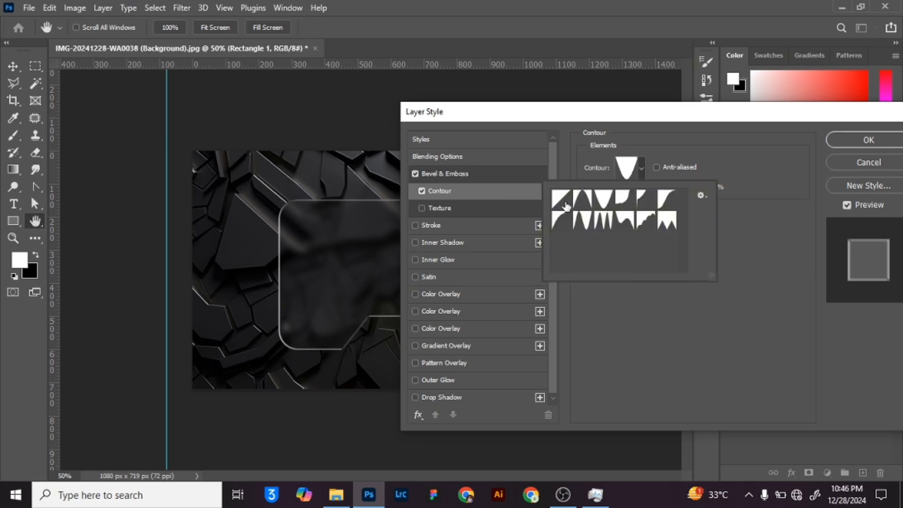
click(605, 204)
double_click(607, 200)
Step: Try different range values for the bevel contour, including 65% and 50%
drag(642, 186, 738, 187)
mouse_move(646, 184)
mouse_down()
mouse_move(667, 182)
mouse_move(636, 185)
mouse_move(646, 186)
mouse_up()
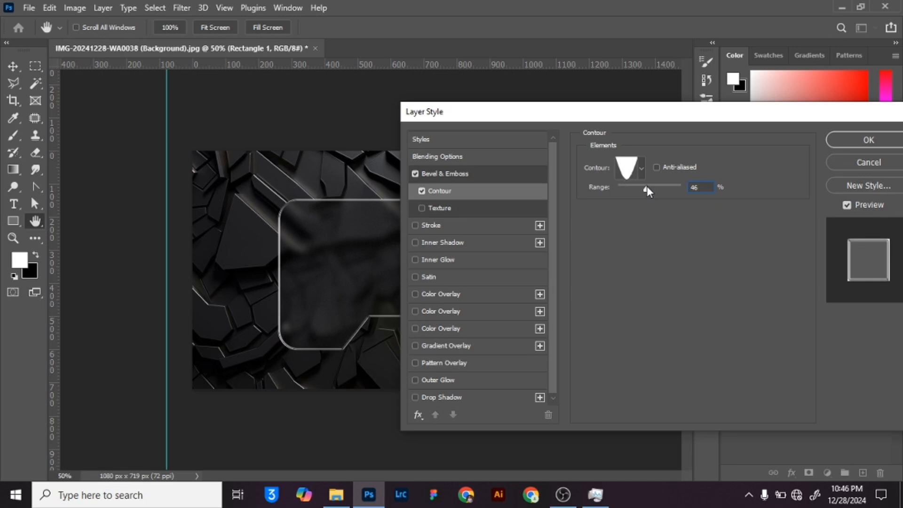
drag(646, 186, 651, 185)
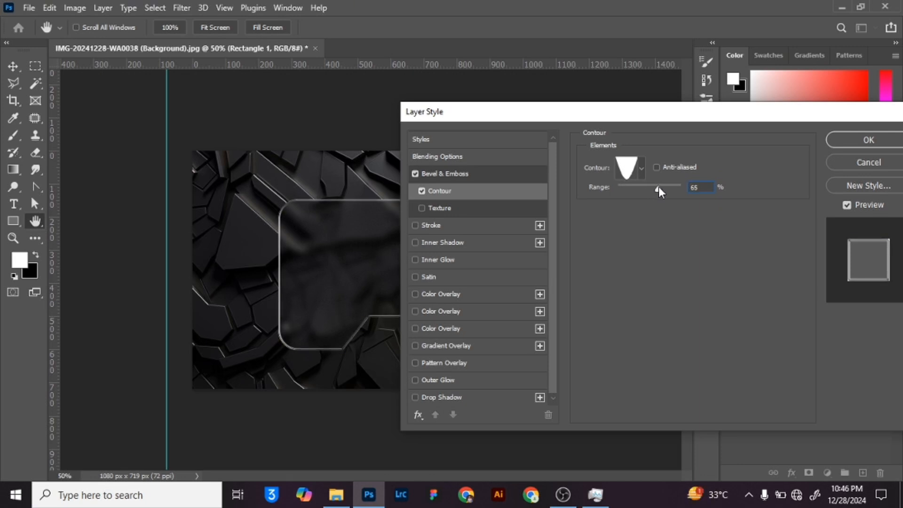
mouse_move(658, 186)
mouse_down()
mouse_move(667, 187)
mouse_move(659, 187)
mouse_up()
drag(617, 117, 650, 108)
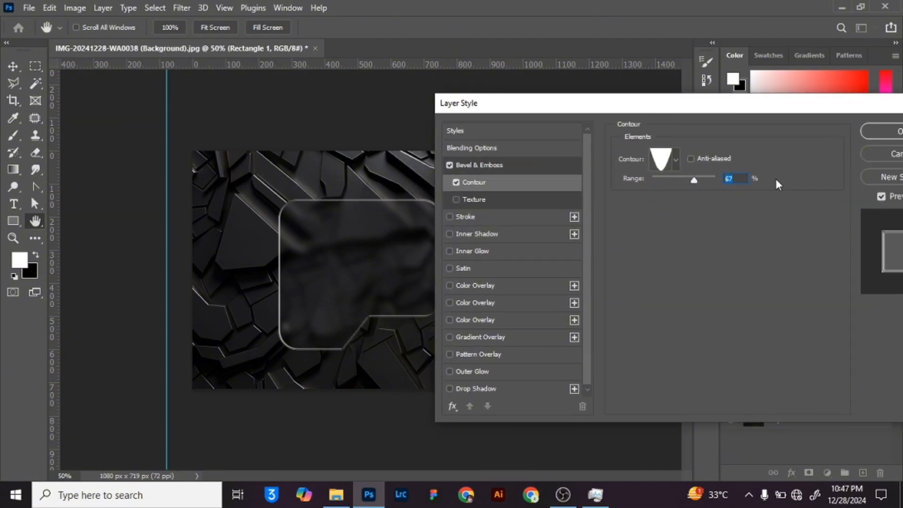
text(65)
key(BackSpace)
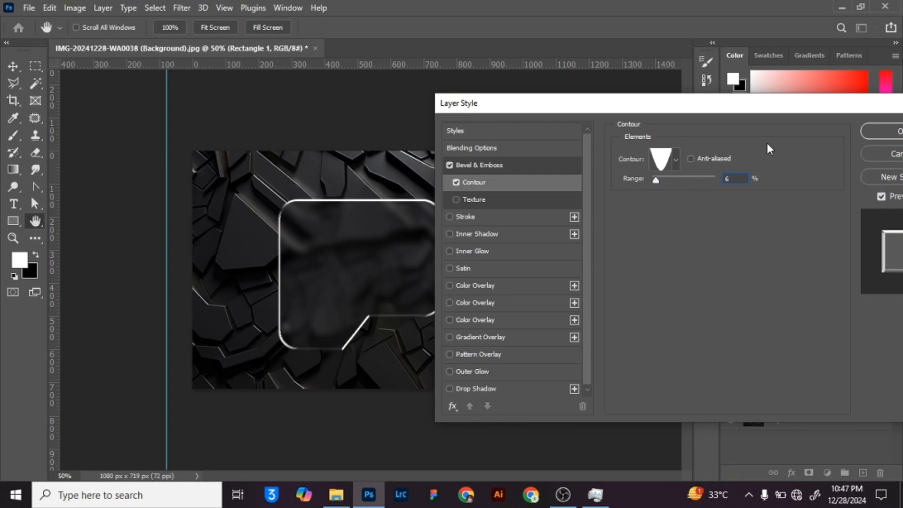
key(BackSpace)
text(50)
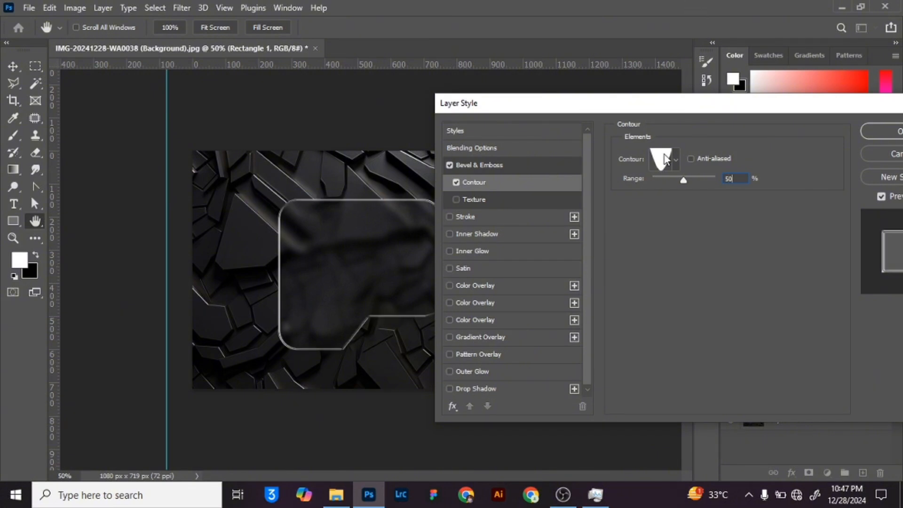
Step: Set the bevel contour range to 40%, apply the layer style and collapse the Rectangle 1 layer's effects list
key(BackSpace)
key(BackSpace)
text(40)
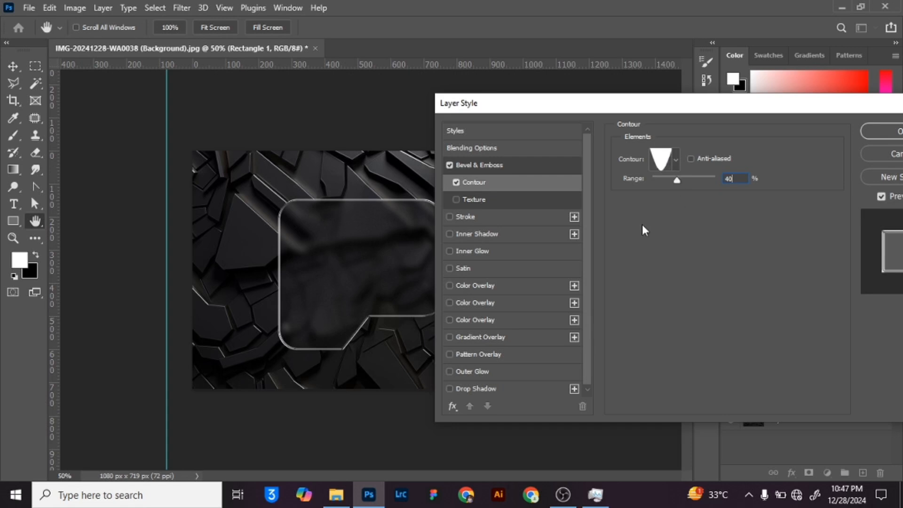
drag(665, 103, 632, 126)
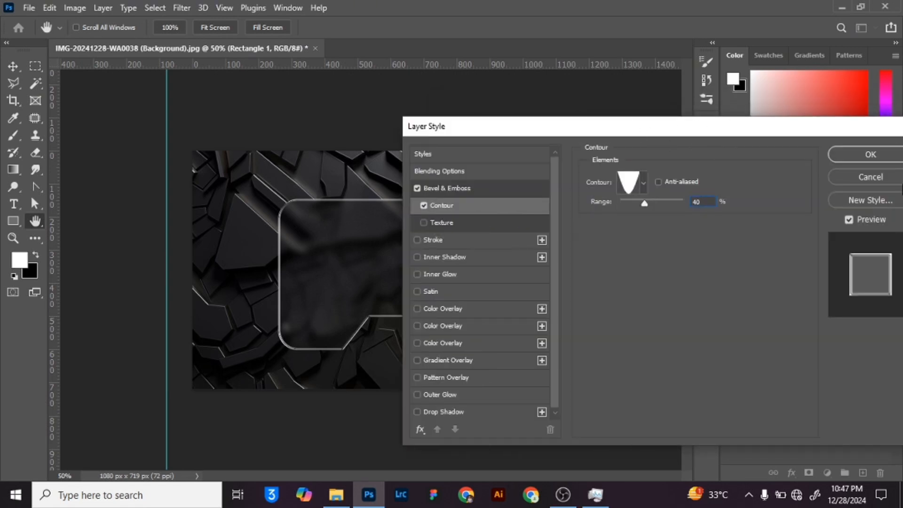
click(869, 156)
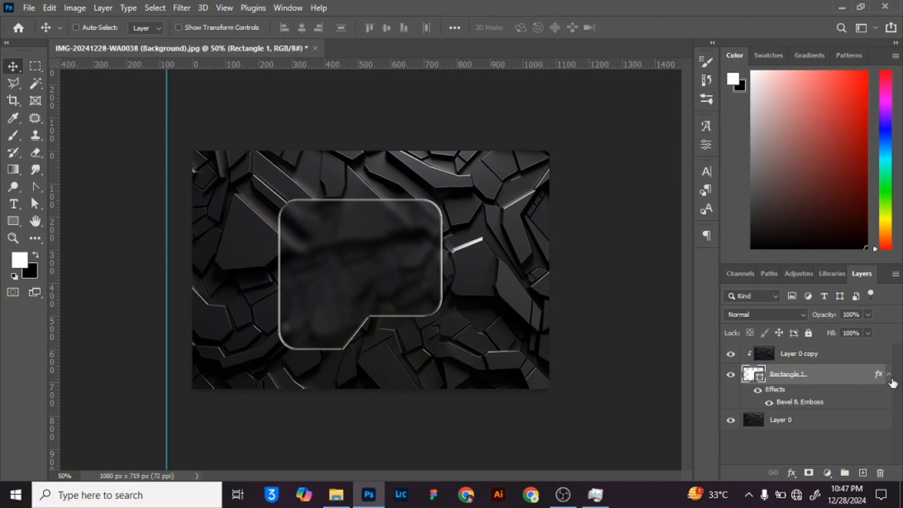
click(888, 375)
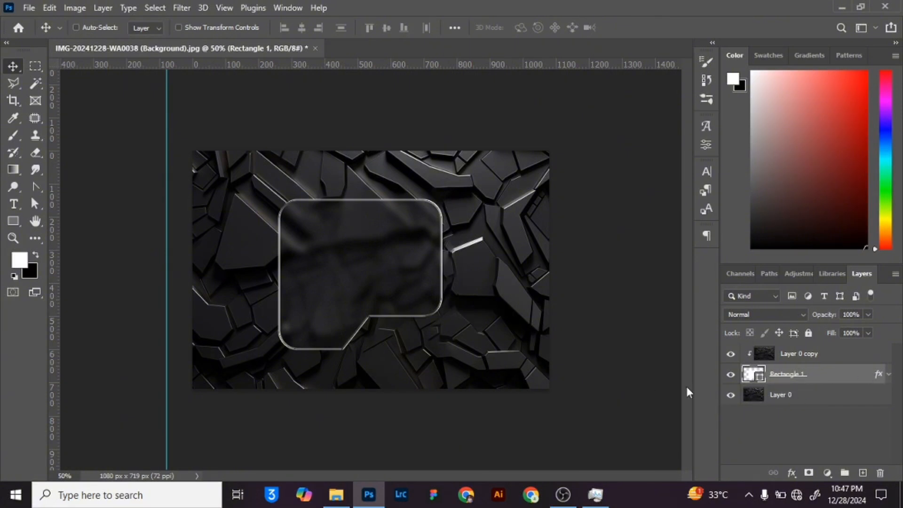
Step: Add a new layer above Layer 0 copy and set up a Soft Round brush at 500 px with 0% hardness
click(809, 362)
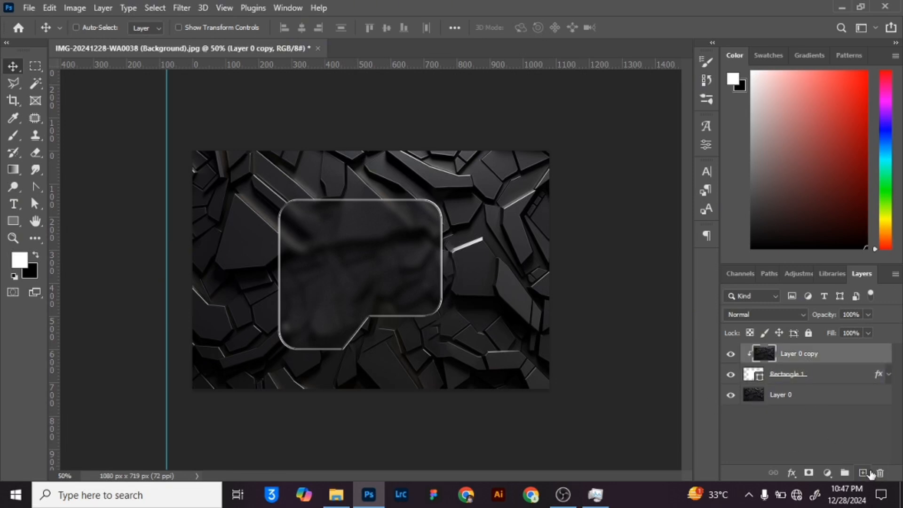
click(864, 473)
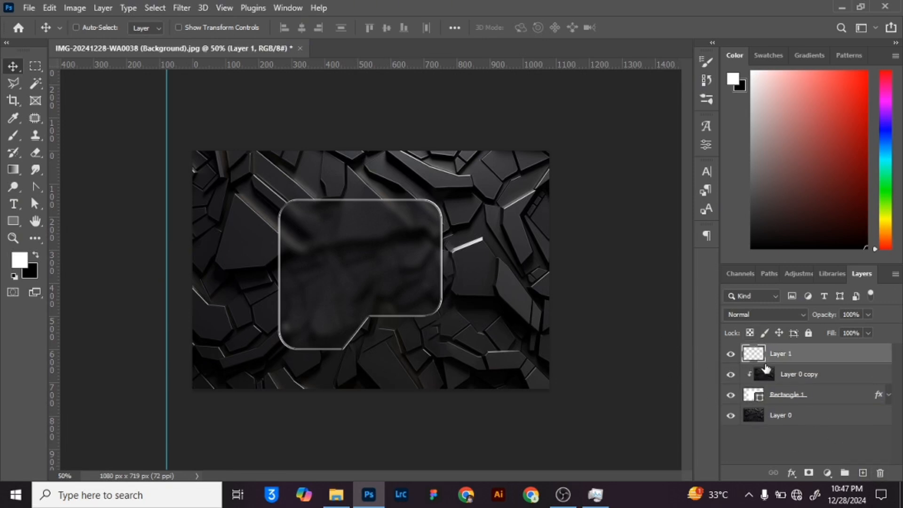
click(12, 137)
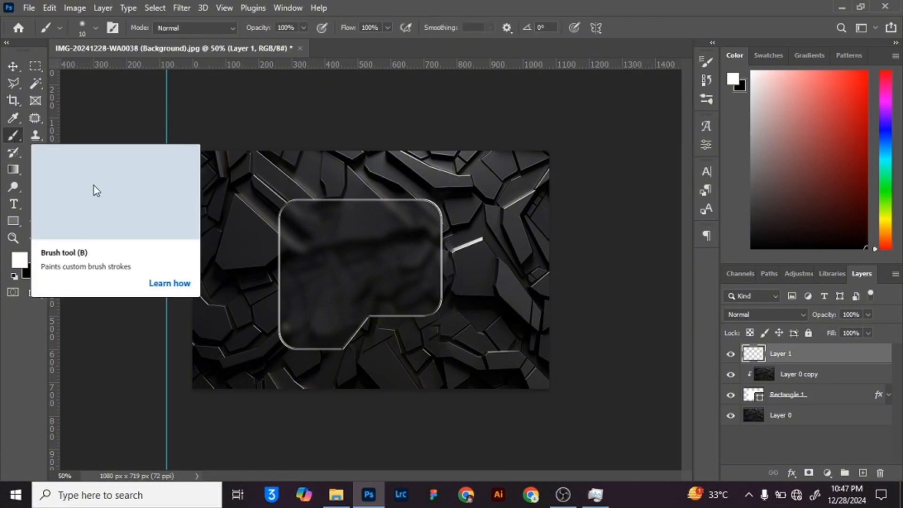
right_click(300, 223)
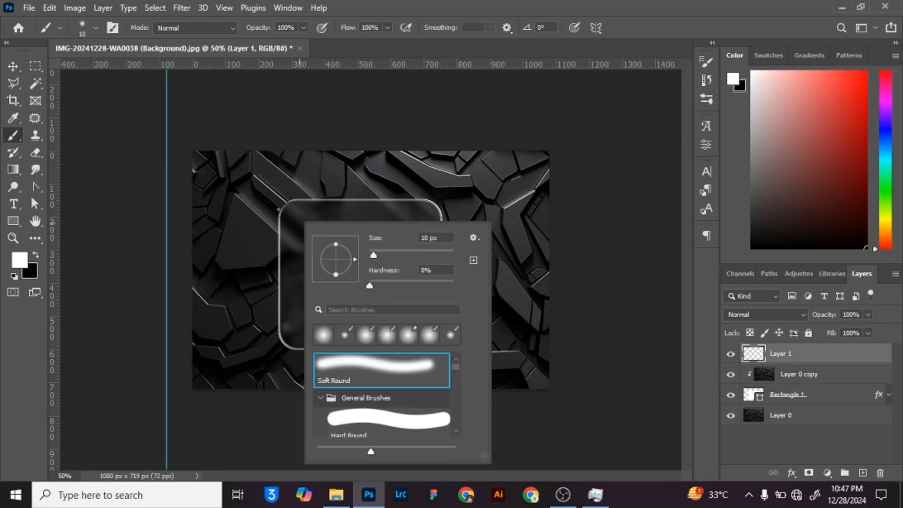
click(85, 30)
click(94, 26)
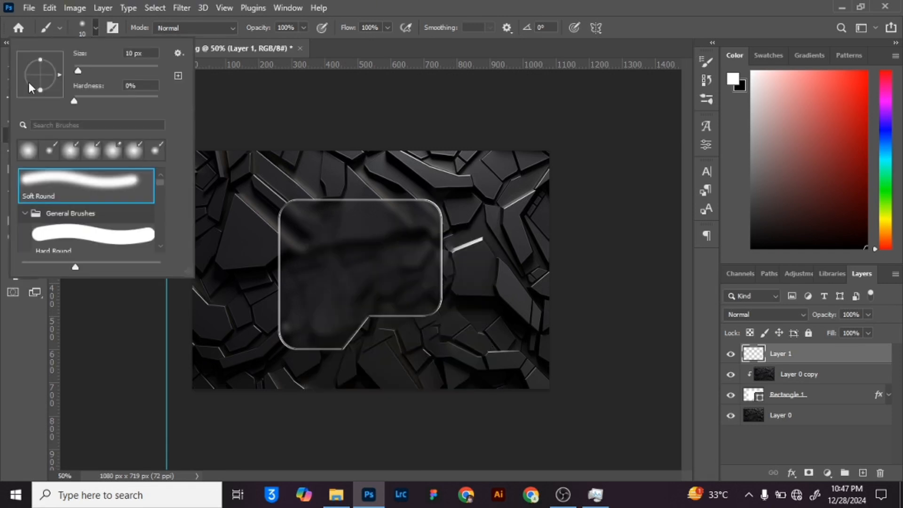
drag(80, 71, 132, 73)
click(140, 53)
text(500)
key(Tab)
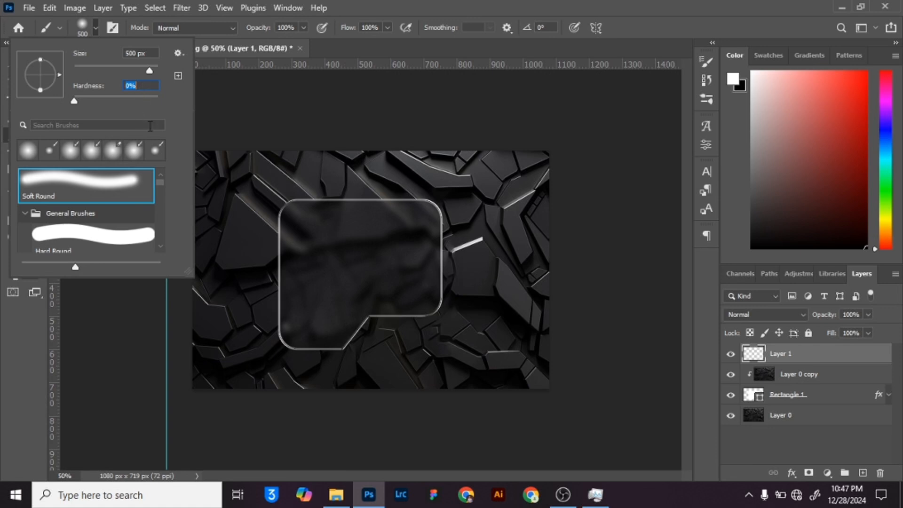
click(23, 150)
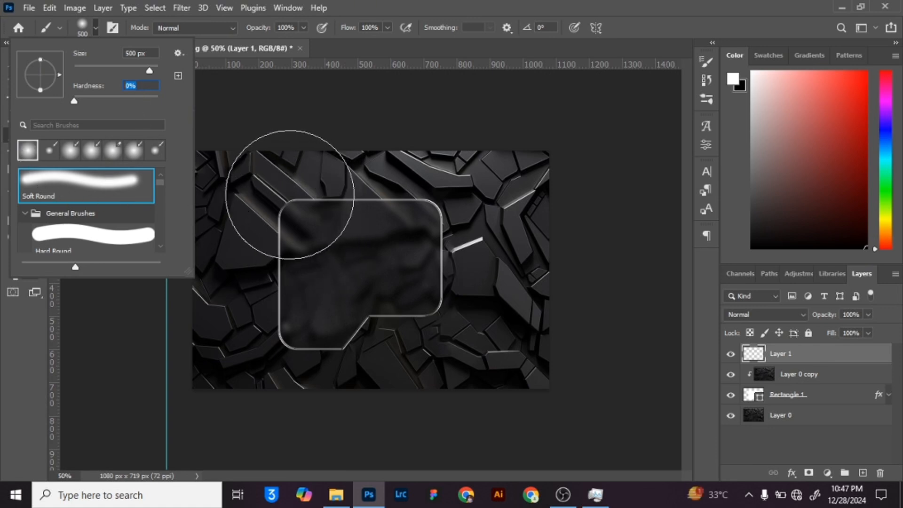
Step: Paint a soft white glow over the glass panel's upper-left corner on Layer 1 with several overlapping brush dabs
click(316, 183)
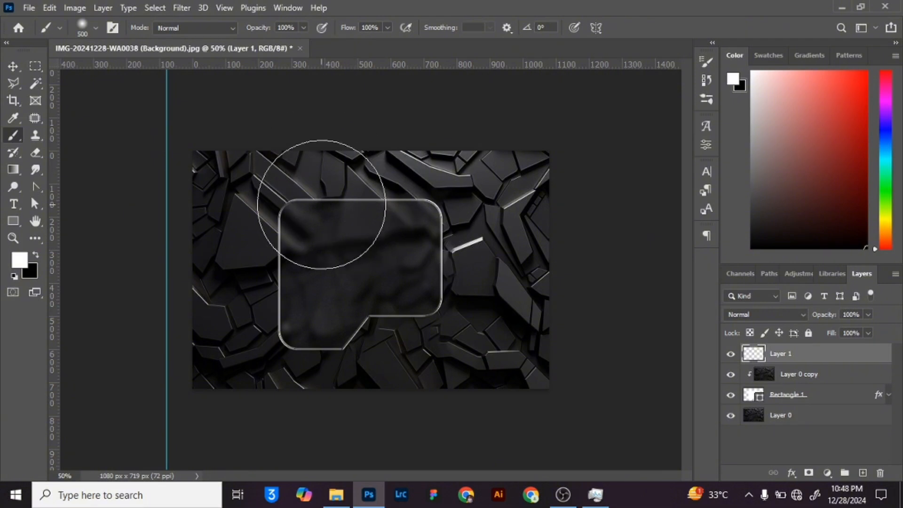
click(291, 172)
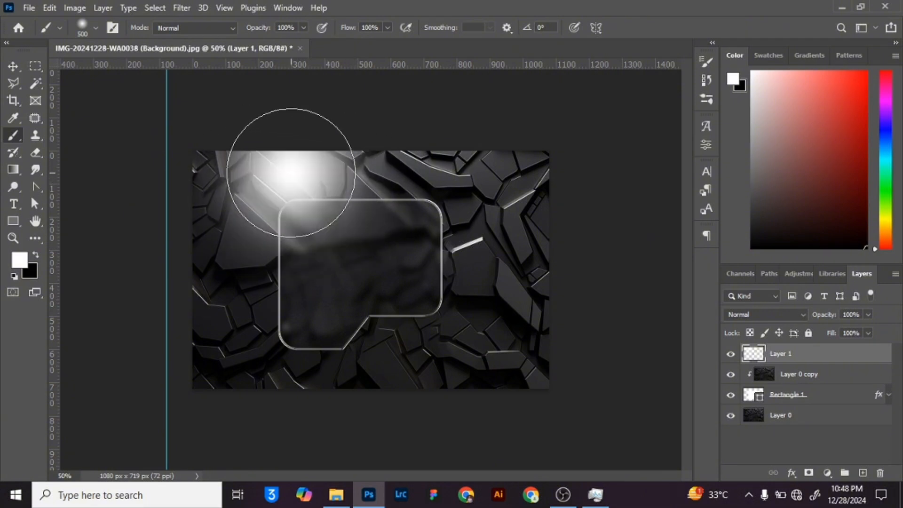
click(294, 188)
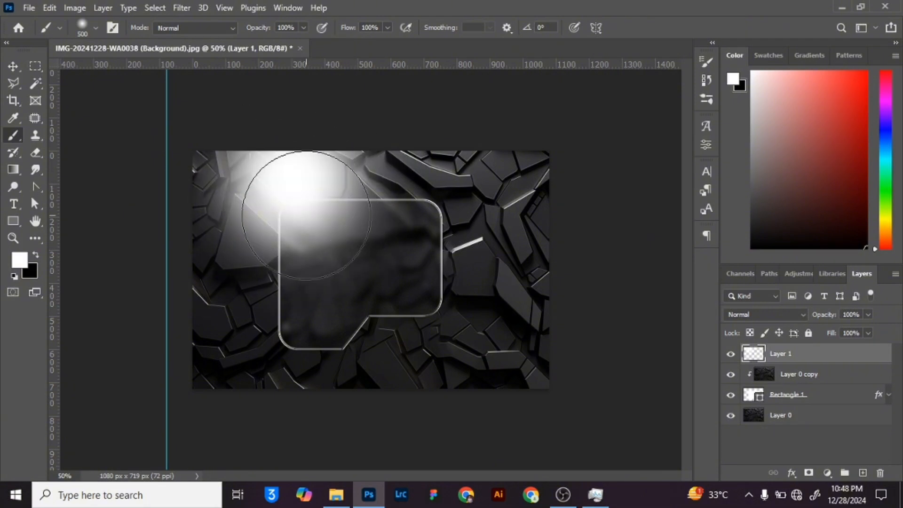
click(297, 195)
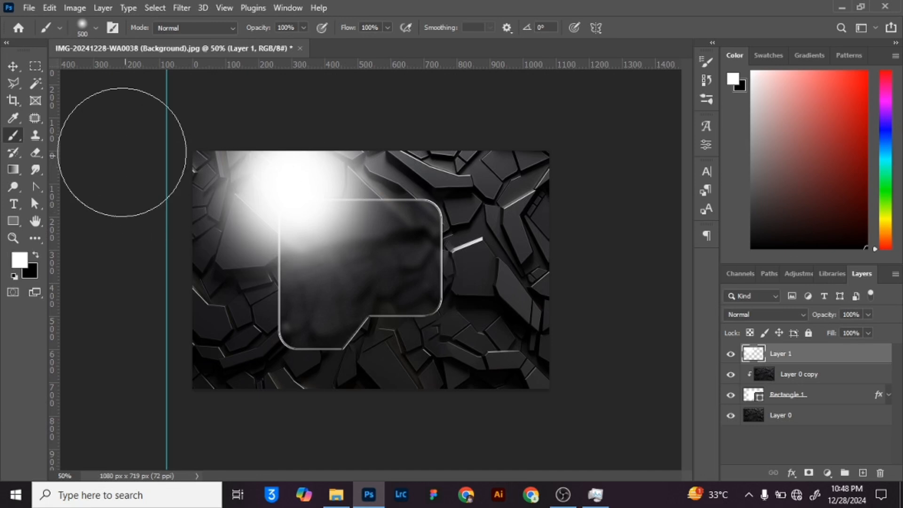
Step: Clip Layer 1 to the panel shape with a clipping mask
click(13, 67)
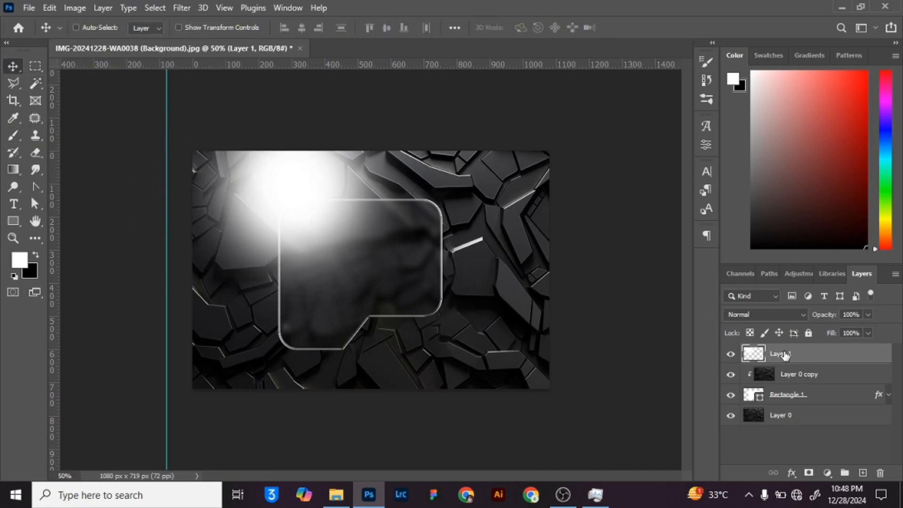
right_click(784, 355)
click(616, 254)
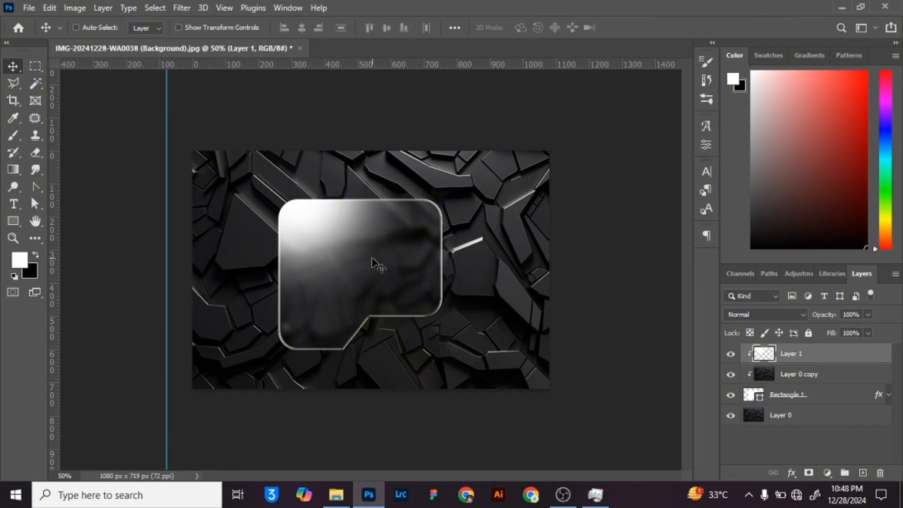
Step: Apply a Gaussian Blur with a 98-pixel radius to the white glow on Layer 1
click(183, 8)
mouse_move(216, 179)
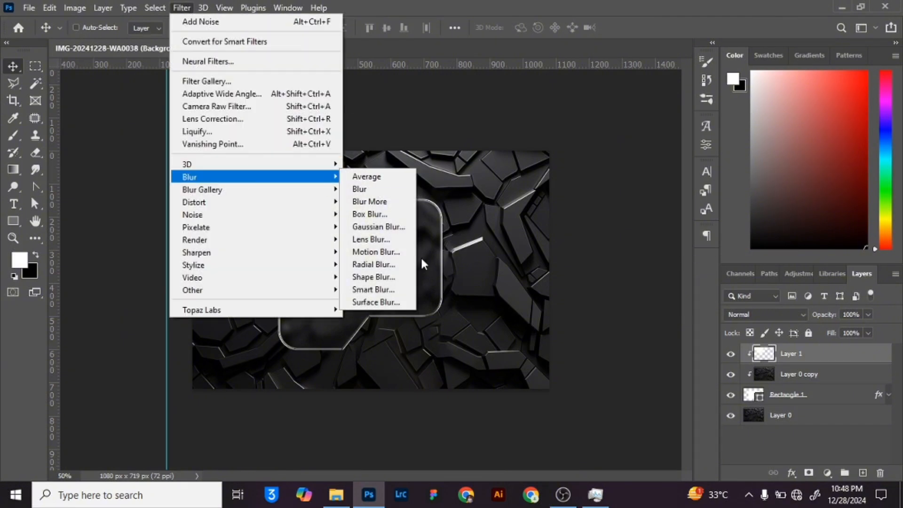
click(407, 228)
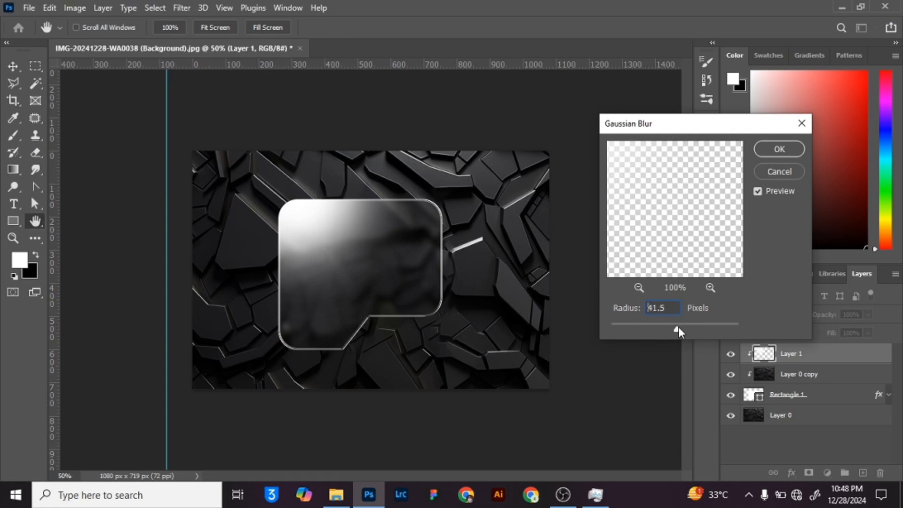
drag(679, 327, 687, 327)
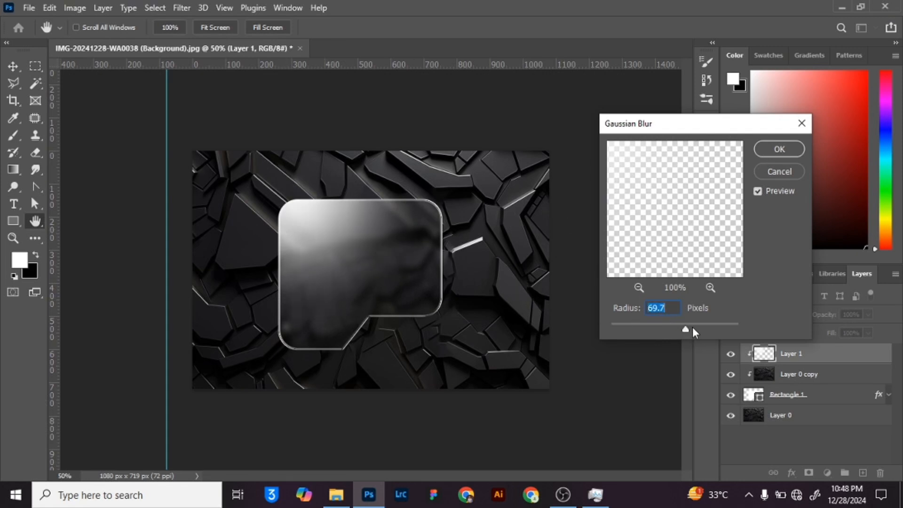
click(692, 326)
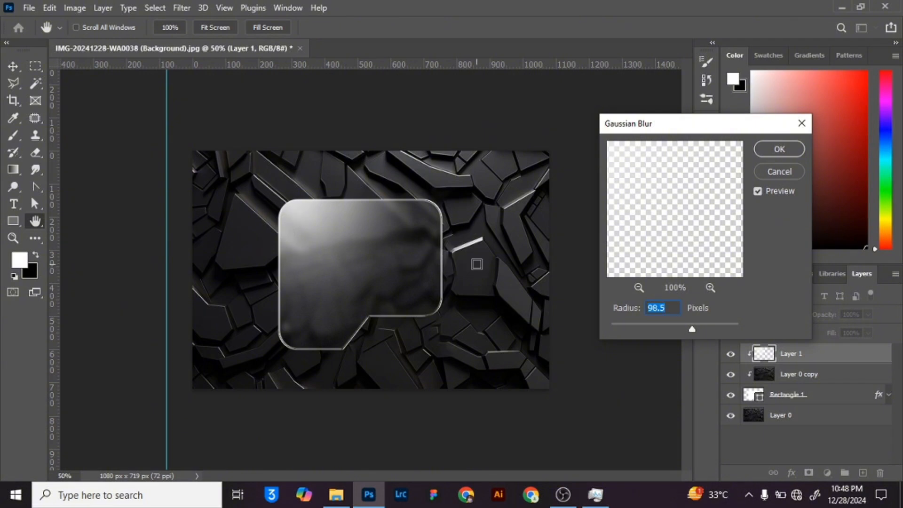
text(98)
click(779, 149)
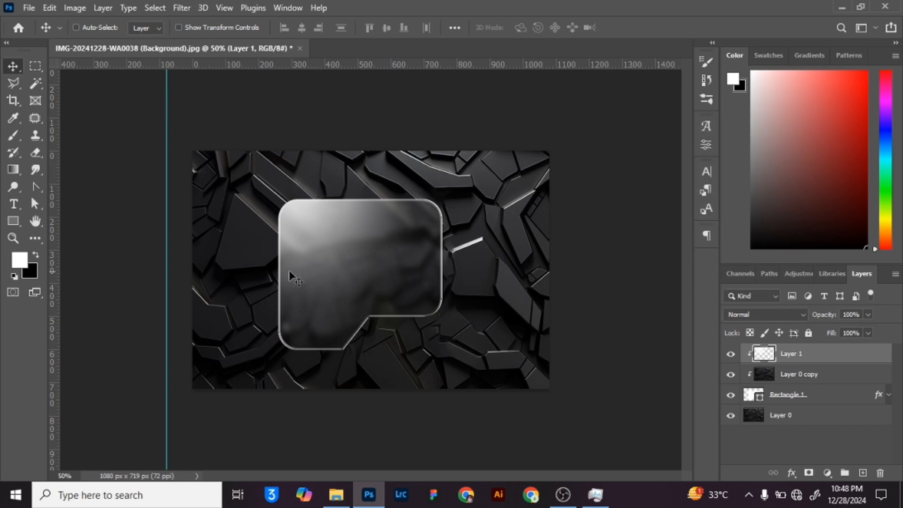
Step: Add 3% monochromatic Gaussian noise to Layer 1 and move the glow slightly right and down within the panel
click(183, 8)
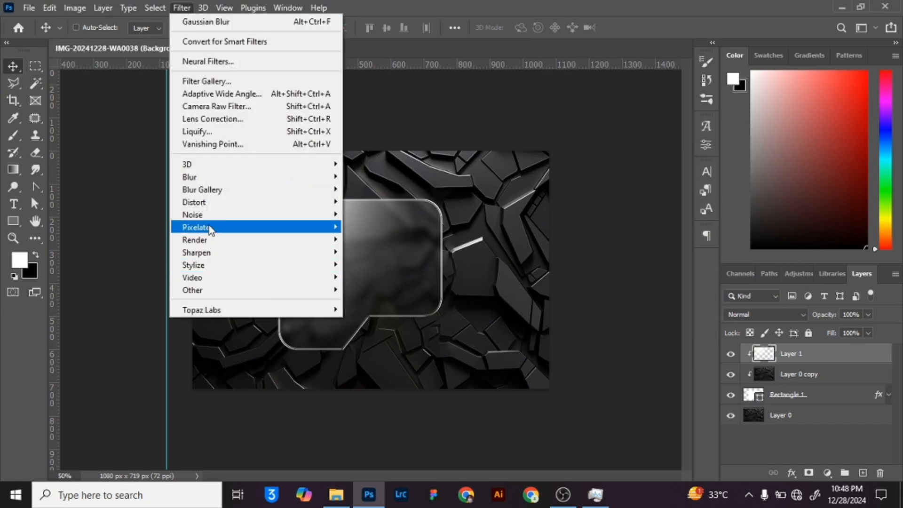
mouse_move(219, 222)
click(389, 216)
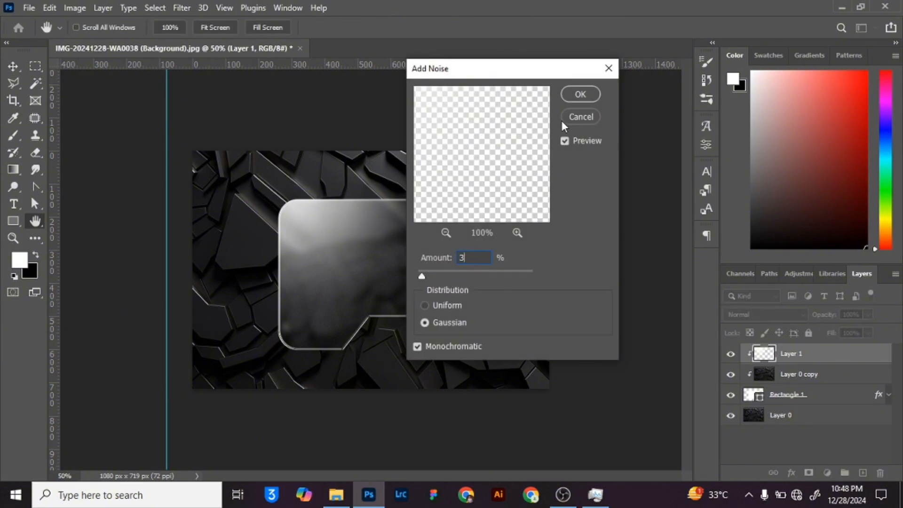
click(573, 96)
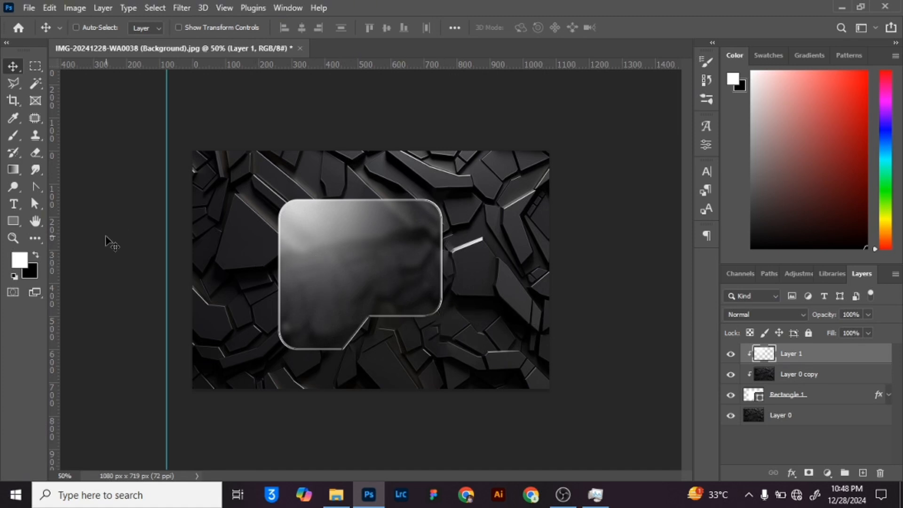
drag(314, 249, 332, 256)
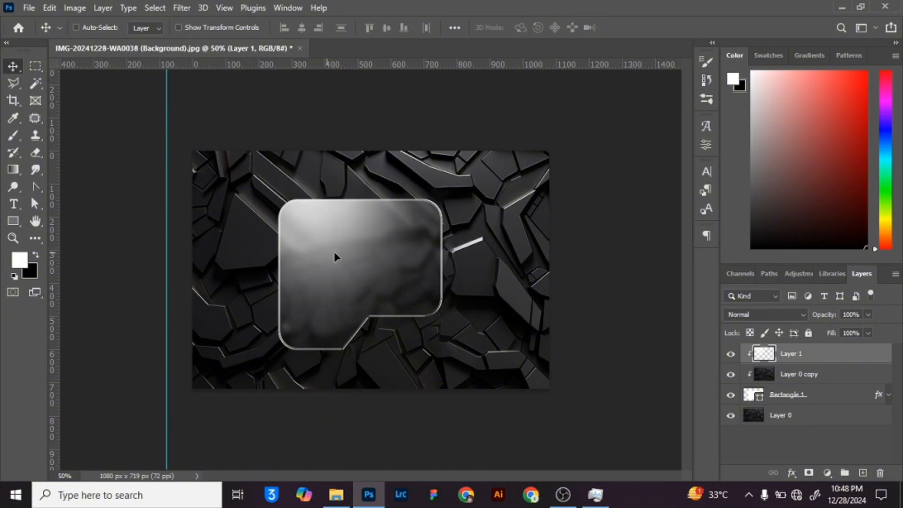
Step: Add the white 50 pt text "Glass" in Vastago Grotesk Medium and place it inside the panel's upper-left corner
click(14, 205)
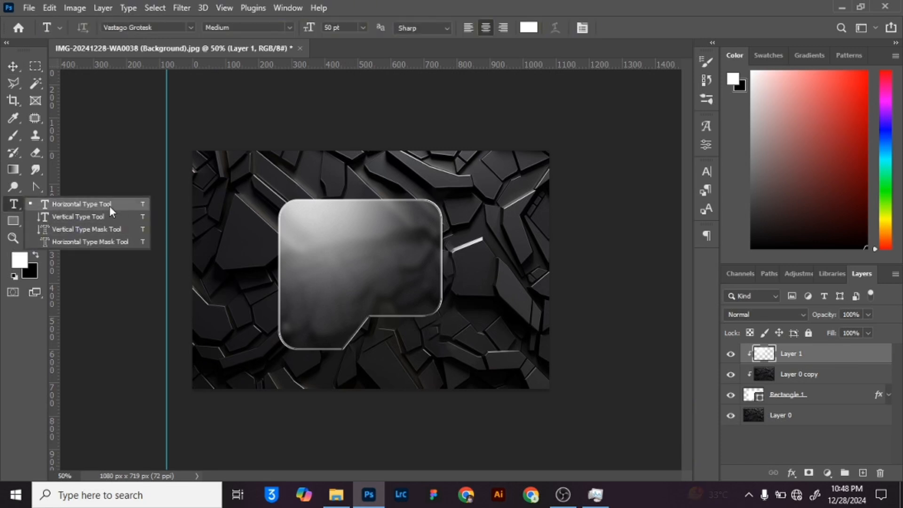
click(109, 205)
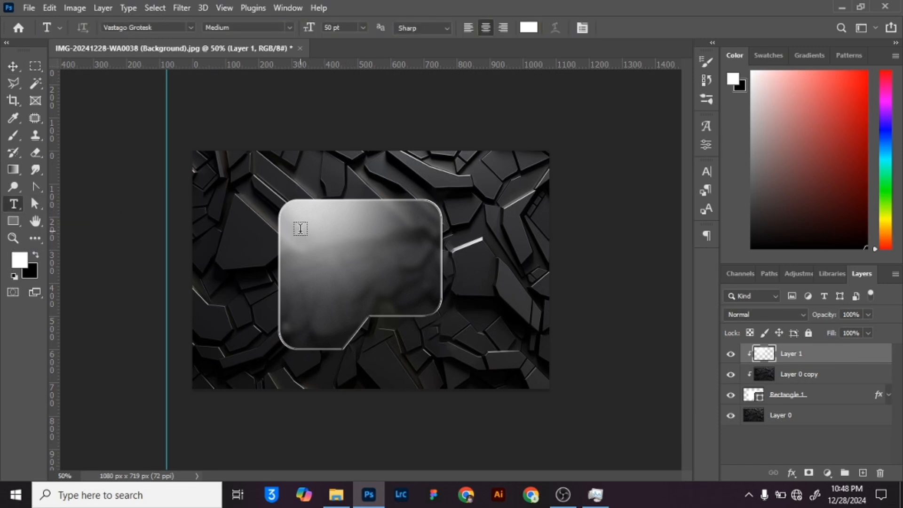
click(303, 231)
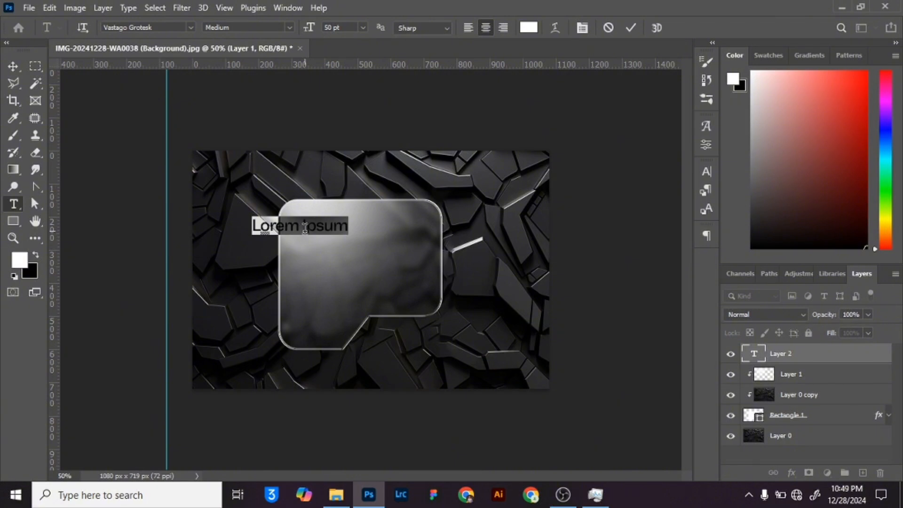
text(Gla)
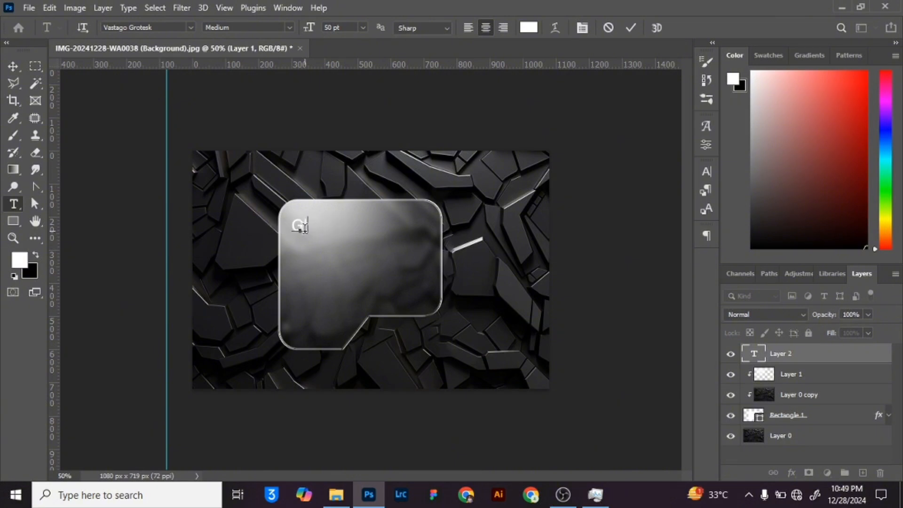
text(ss)
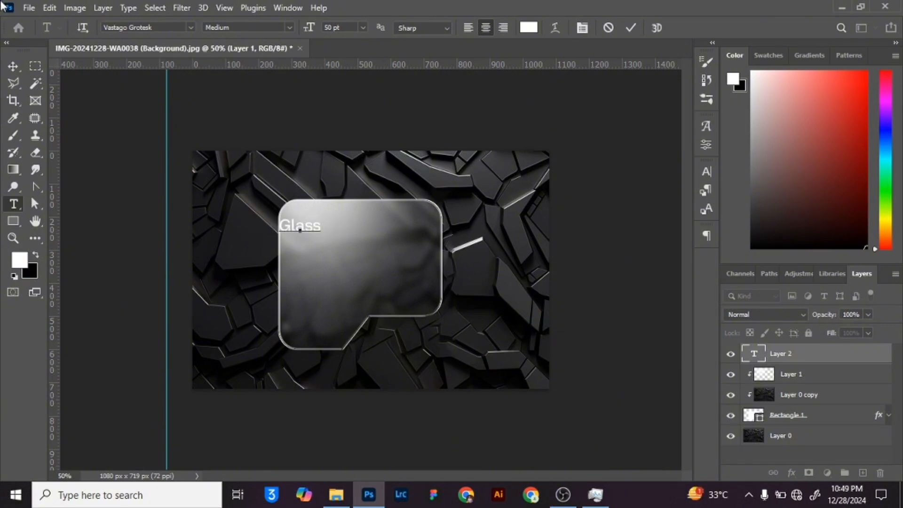
click(11, 62)
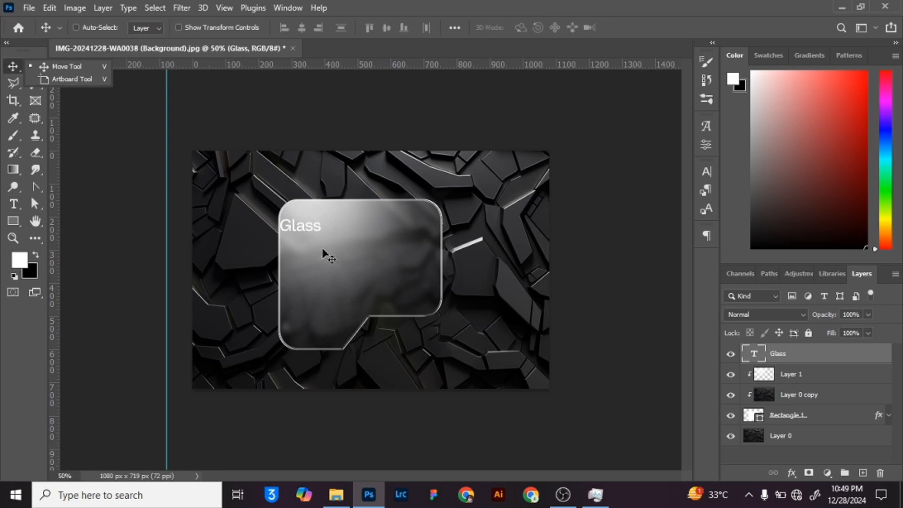
drag(326, 244, 334, 240)
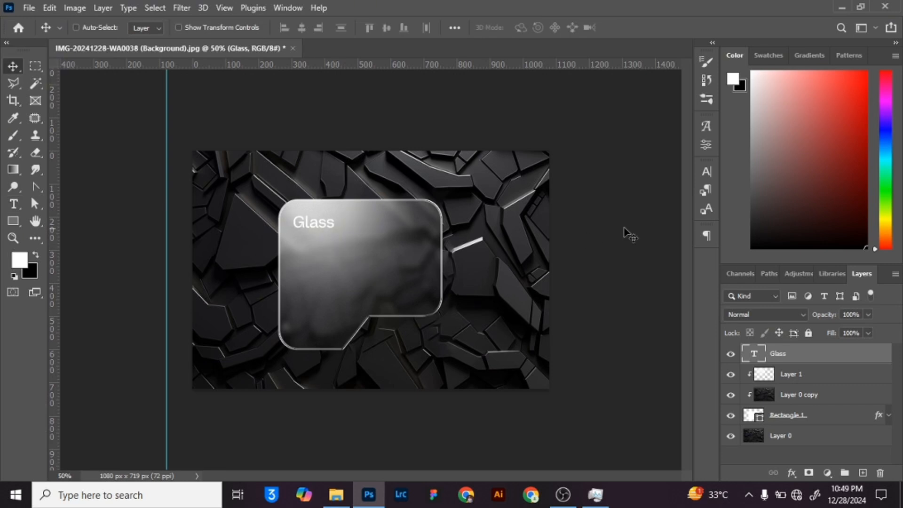
Step: Change the color of the "Glass" text to black (000000)
click(707, 171)
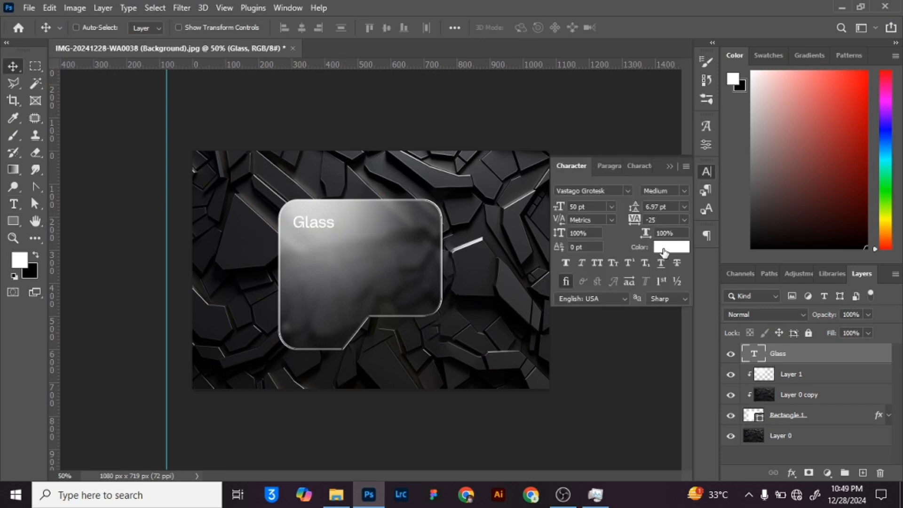
click(664, 252)
drag(653, 306, 729, 396)
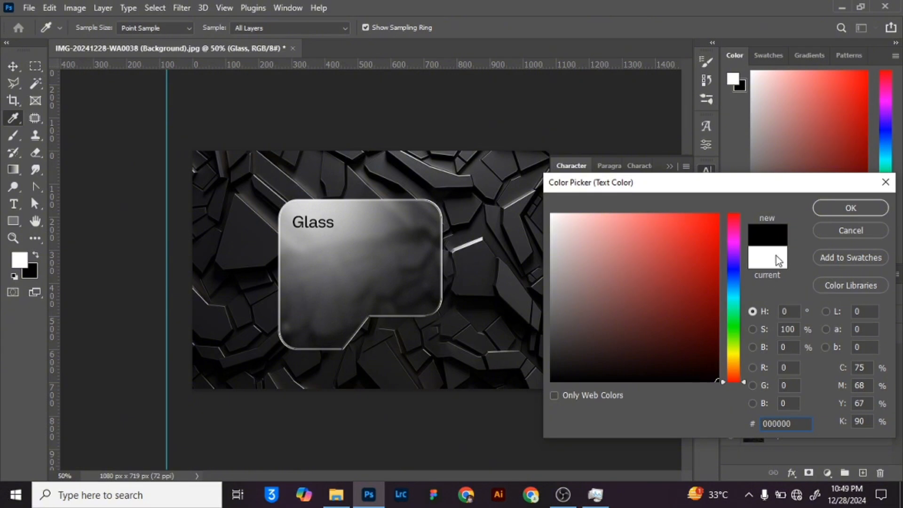
click(817, 207)
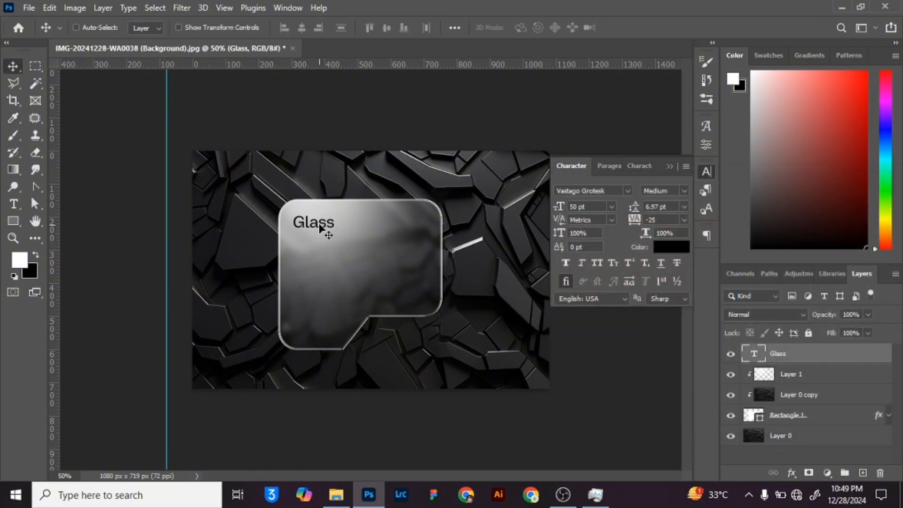
Step: Duplicate the "Glass" text directly below, change the copy to "Morphism", and align its left edge with "Glass"
mouse_move(319, 222)
mouse_down()
mouse_move(329, 228)
mouse_move(319, 235)
mouse_up()
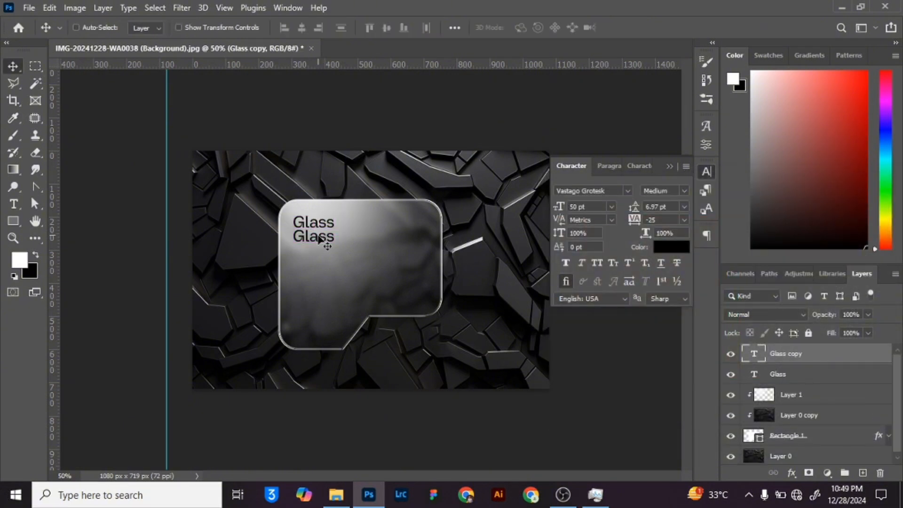
double_click(304, 238)
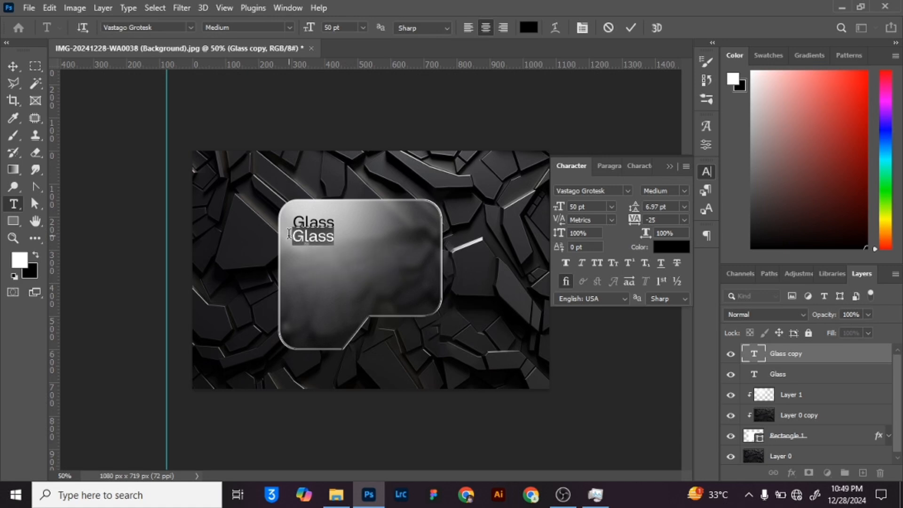
text(Mor)
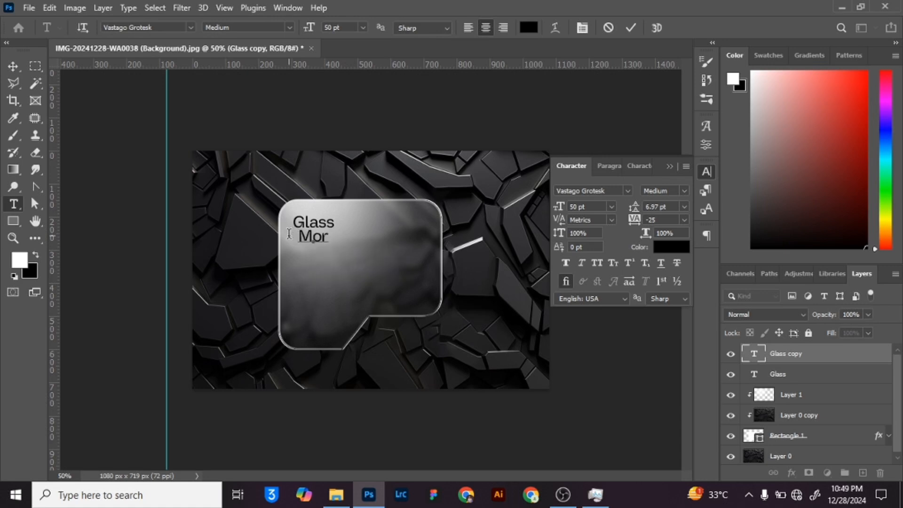
text(phism)
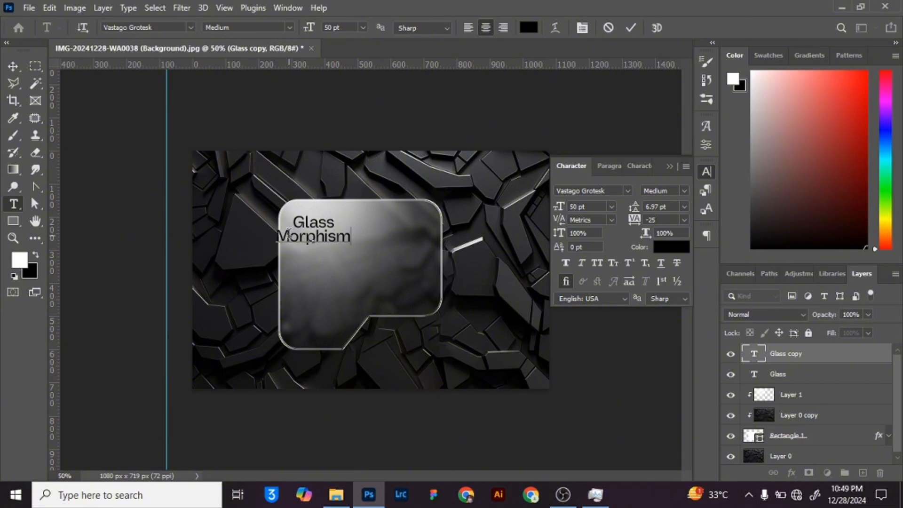
click(13, 66)
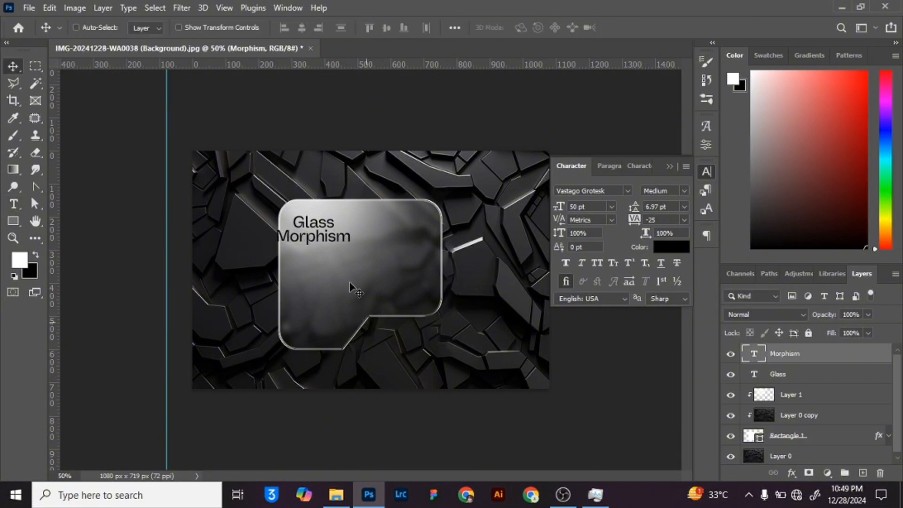
drag(282, 248, 306, 242)
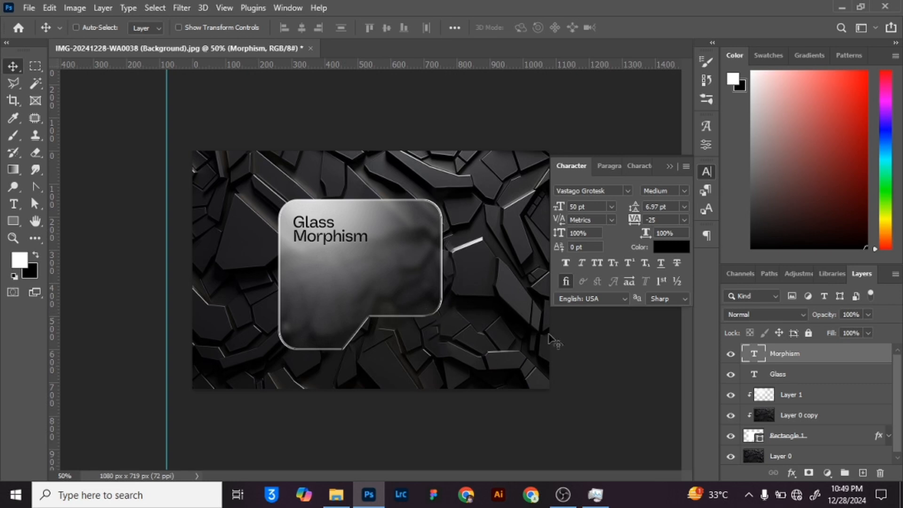
Step: Nudge the white glow on Layer 1 slightly within the glass panel
click(810, 400)
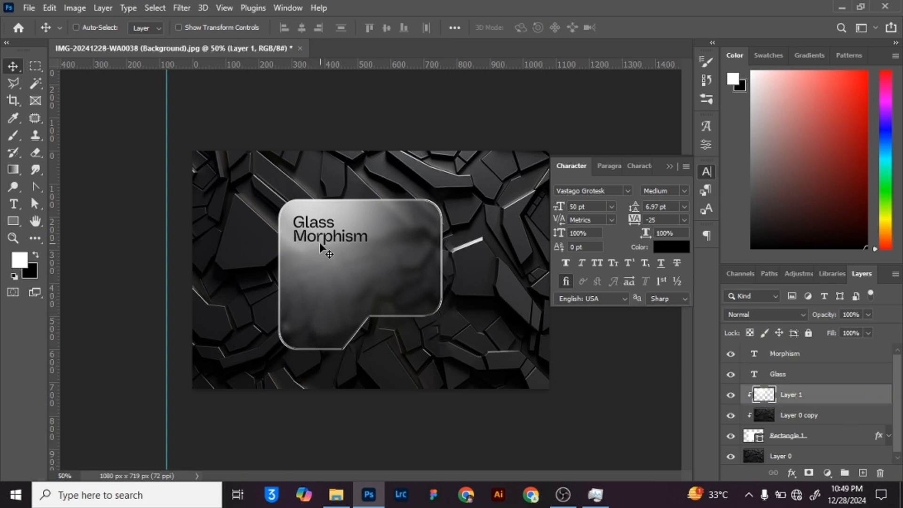
key(ctrl)
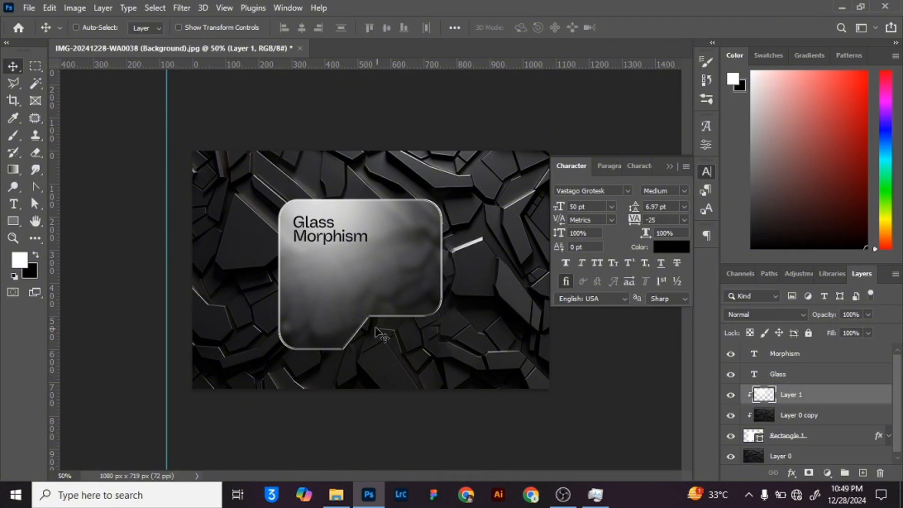
drag(361, 301, 361, 299)
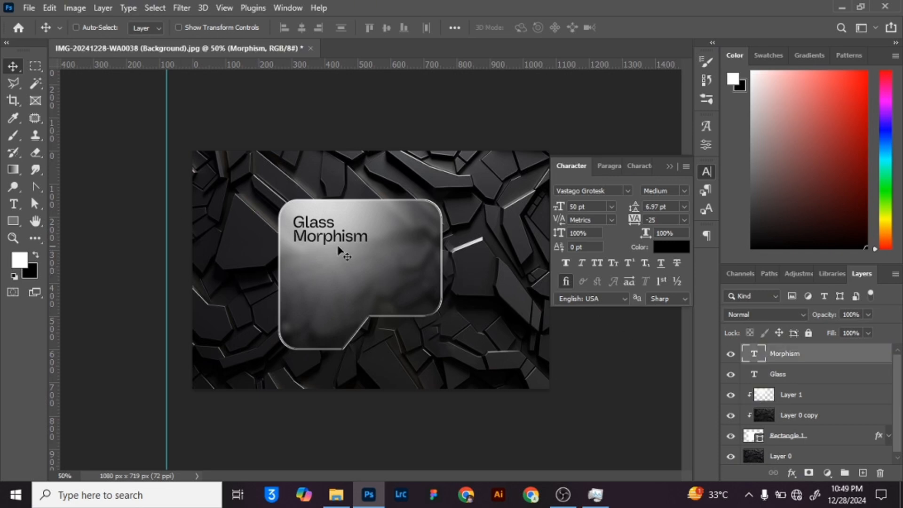
Step: Duplicate the "Morphism" text near the panel's lower edge and set the copy's font size to 20 pt
drag(318, 237, 318, 324)
click(595, 208)
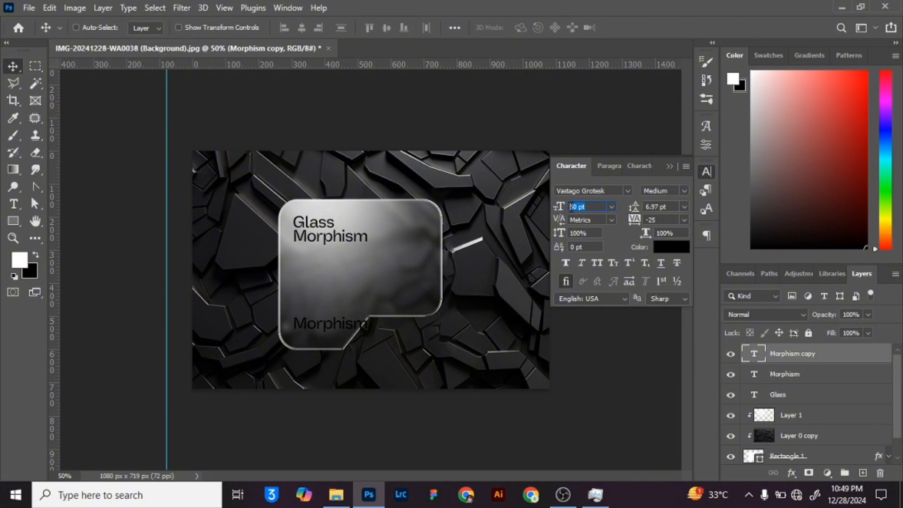
text(10)
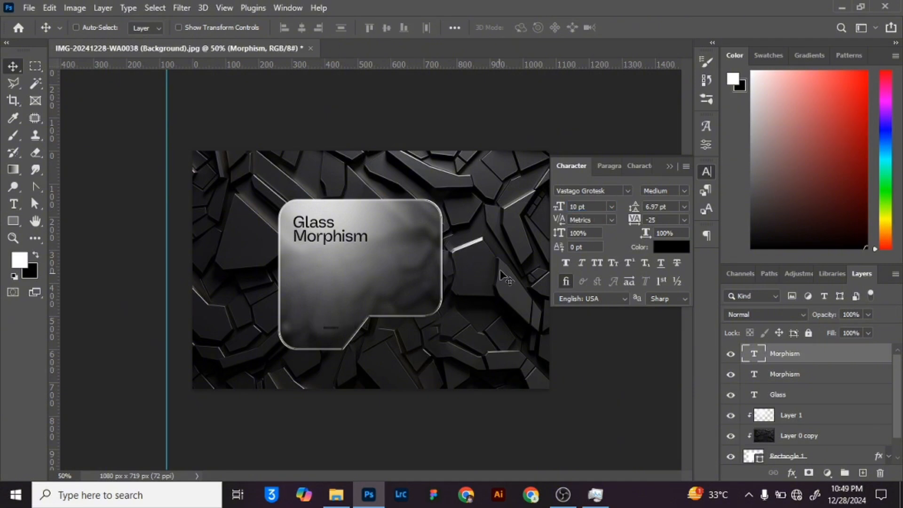
drag(597, 208, 502, 199)
text(20)
Step: Color the small "Morphism" copy white (ffffff) and move it left to line up with the heading
click(663, 248)
drag(574, 228, 529, 208)
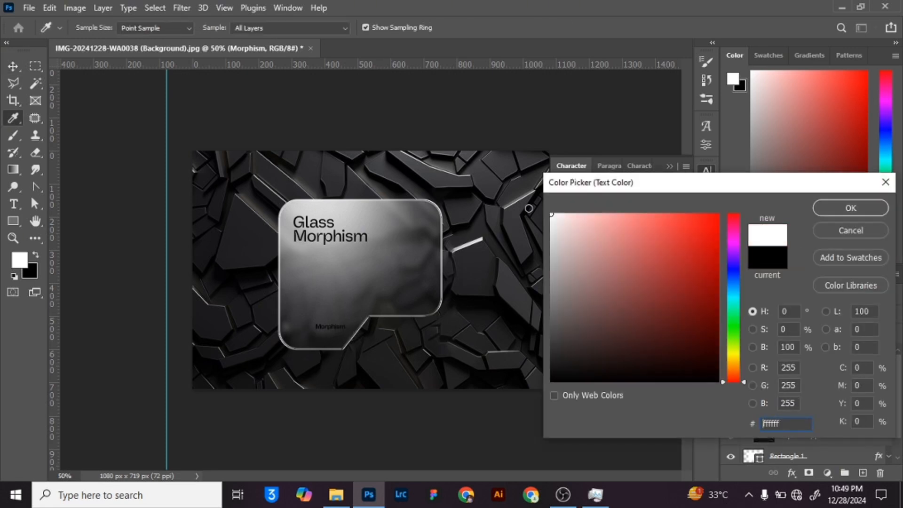
click(822, 212)
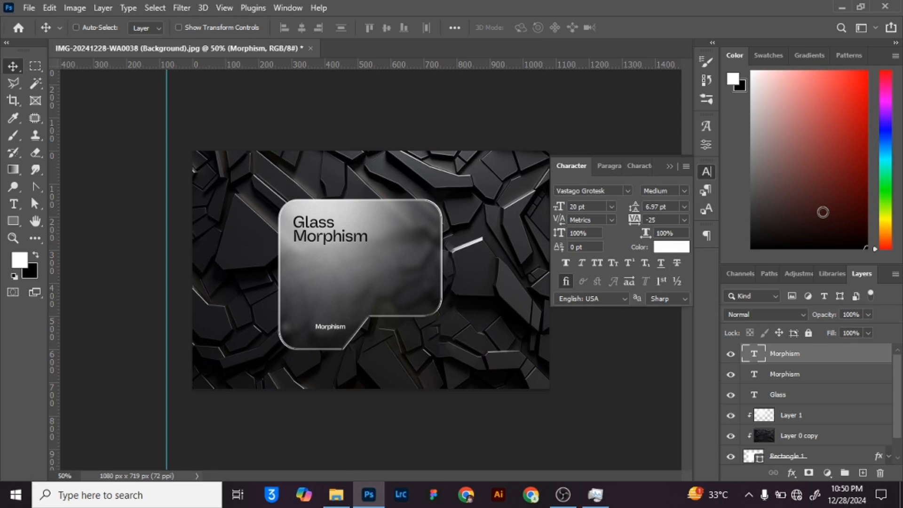
drag(324, 313, 302, 305)
Step: Replace the small text's wording with "Insert Your Background" on two lines
double_click(756, 358)
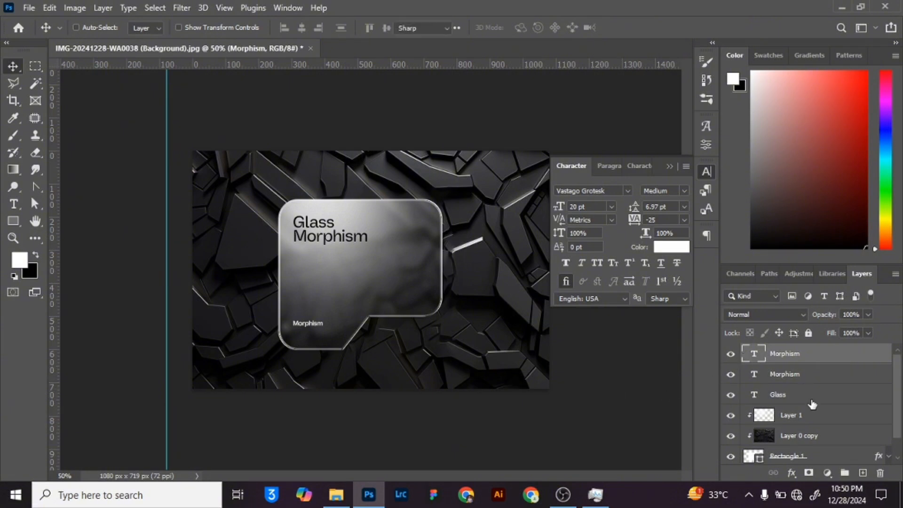
text(Joge)
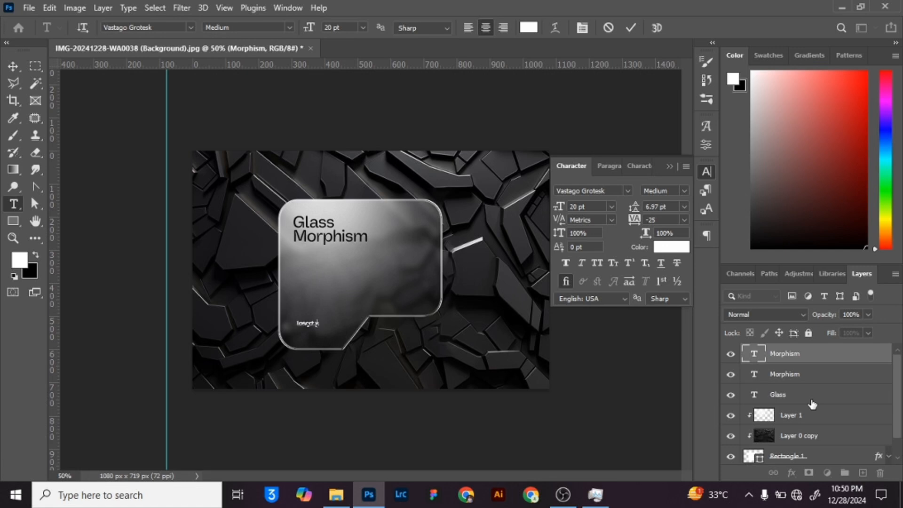
text(rt Your)
text(ere)
click(14, 67)
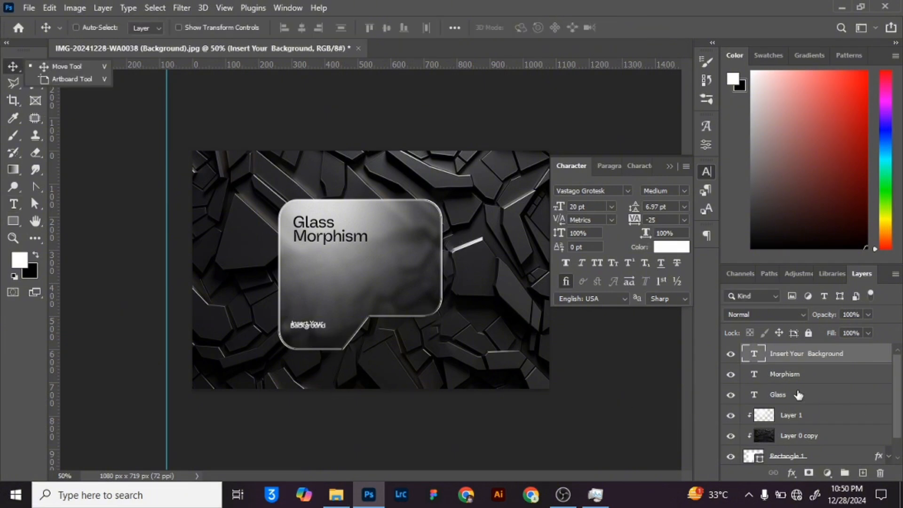
Step: Format the "Insert Your Background" text as left-aligned with 20 pt leading and move it under the heading's left edge
click(754, 351)
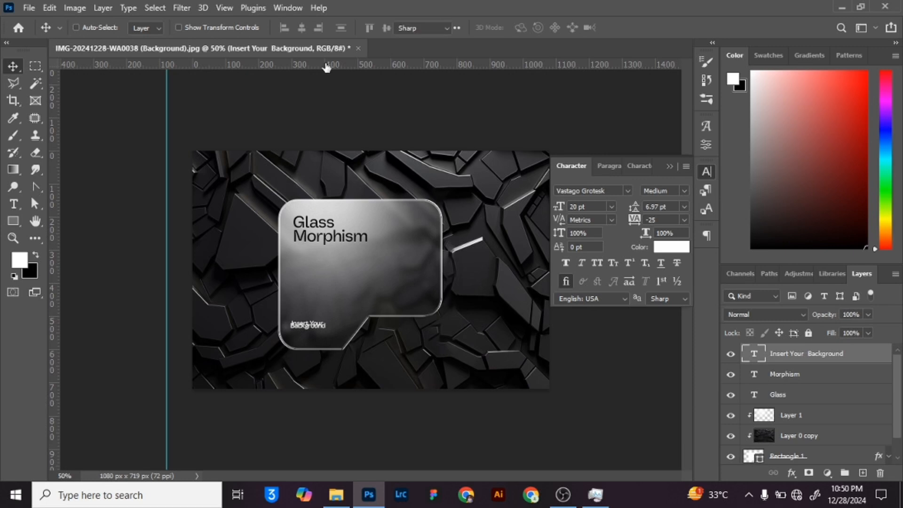
key(t)
key(Return)
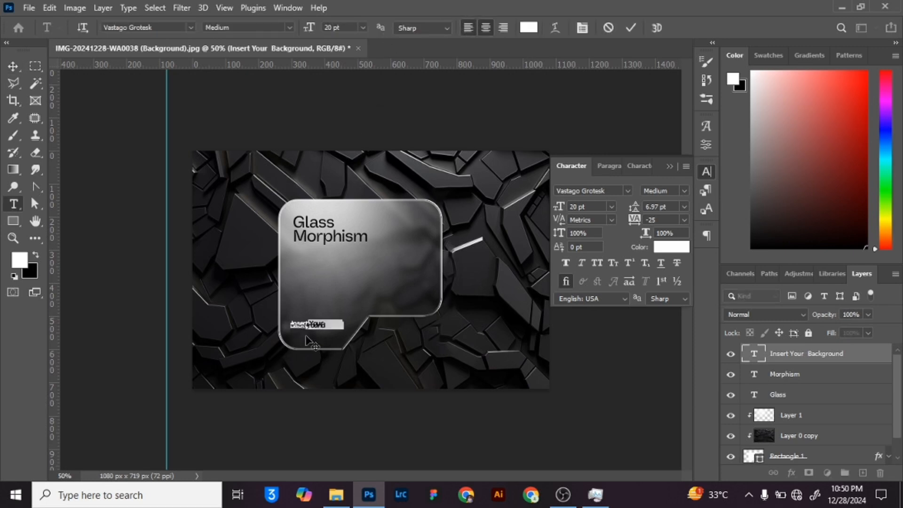
click(667, 208)
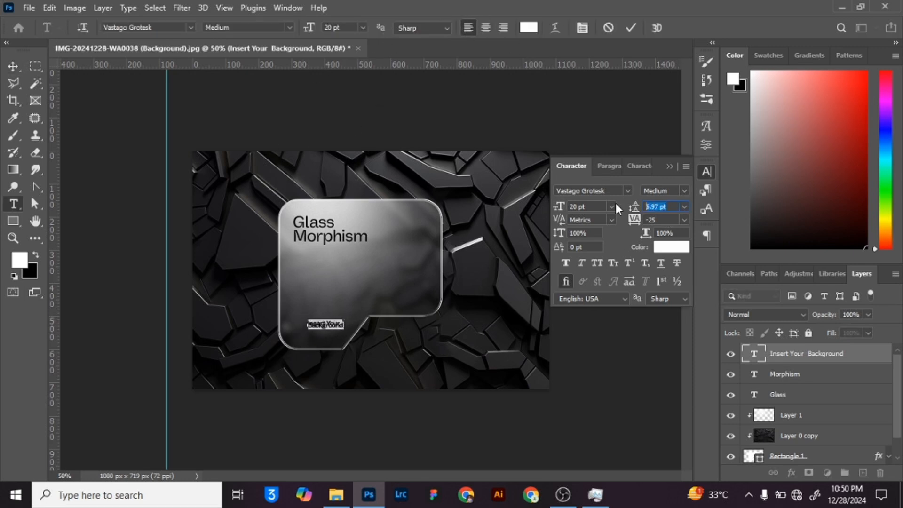
text(15)
key(Return)
click(667, 207)
text(20)
key(Return)
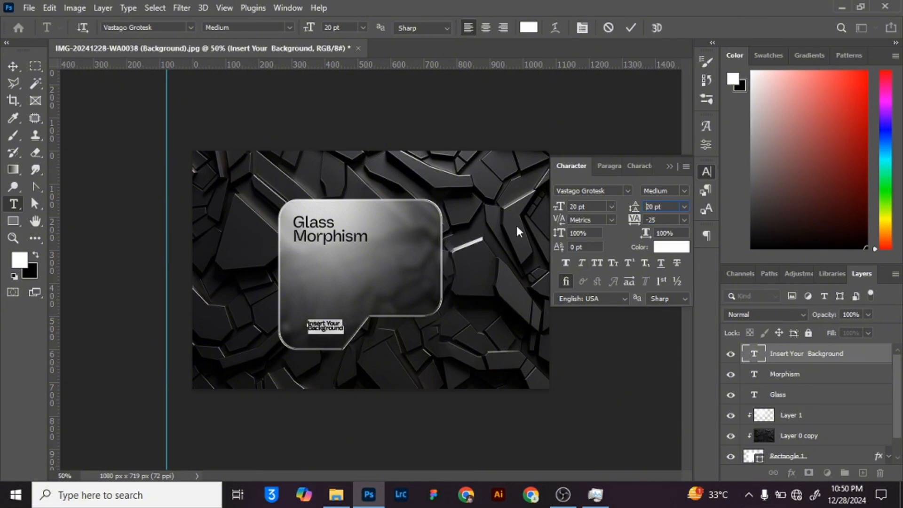
click(13, 66)
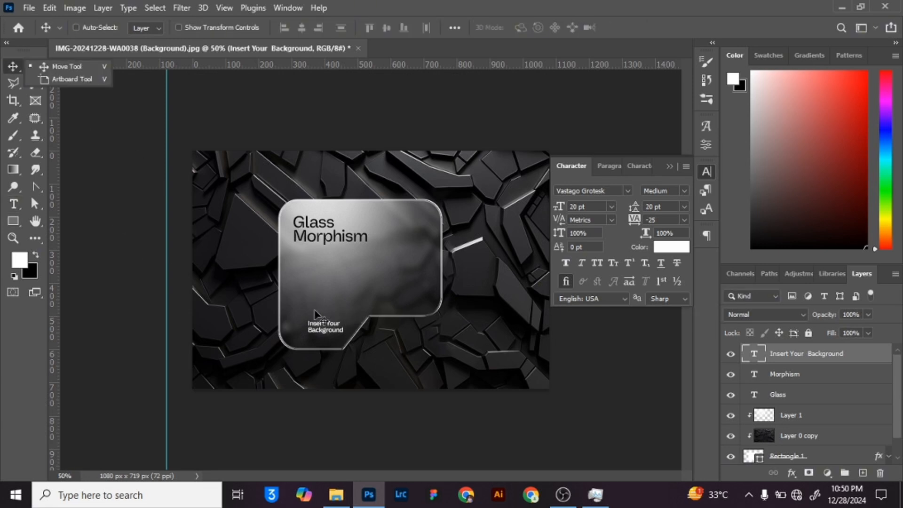
drag(329, 311, 314, 307)
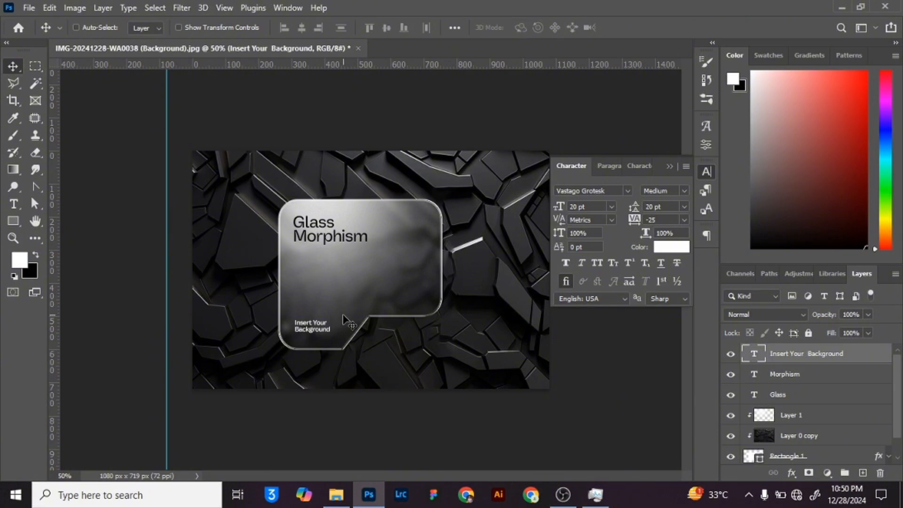
Step: Shift the white glow on Layer 1 left and slightly up, and lower the layer's opacity to 86%
click(794, 415)
drag(383, 253, 361, 243)
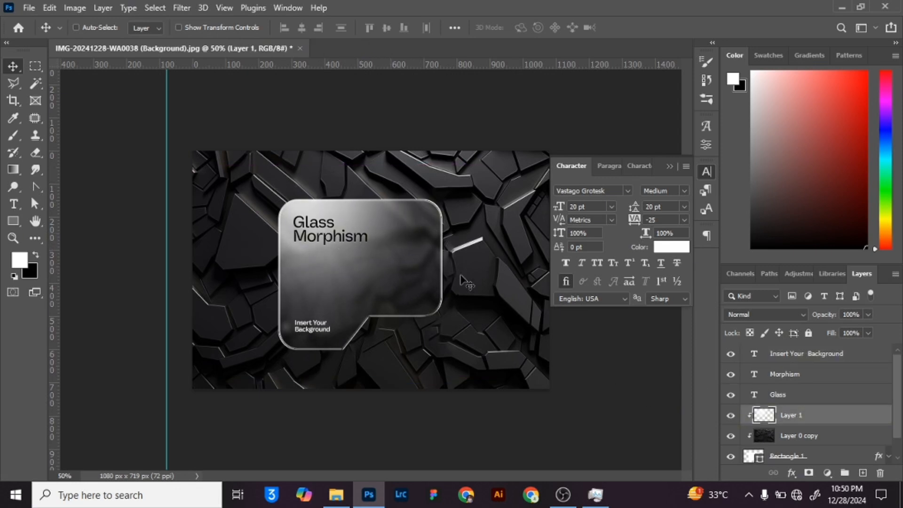
click(867, 314)
drag(862, 330, 860, 331)
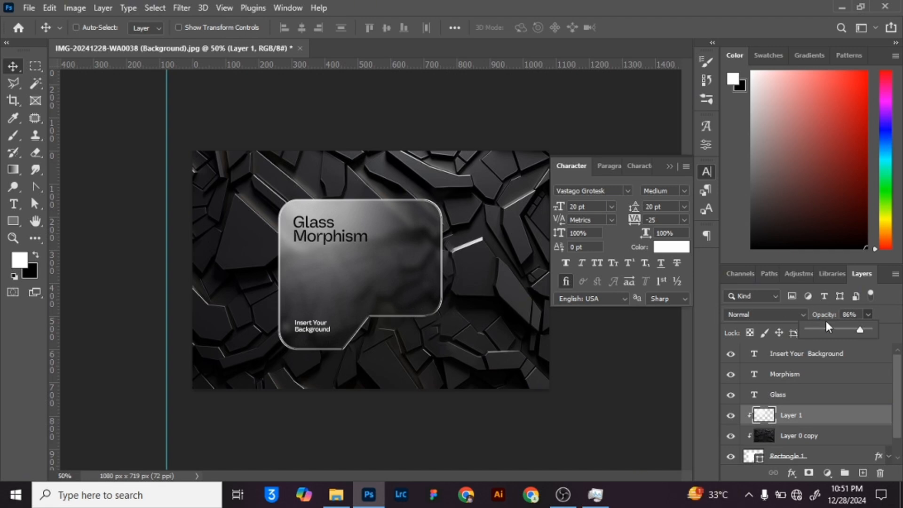
click(866, 315)
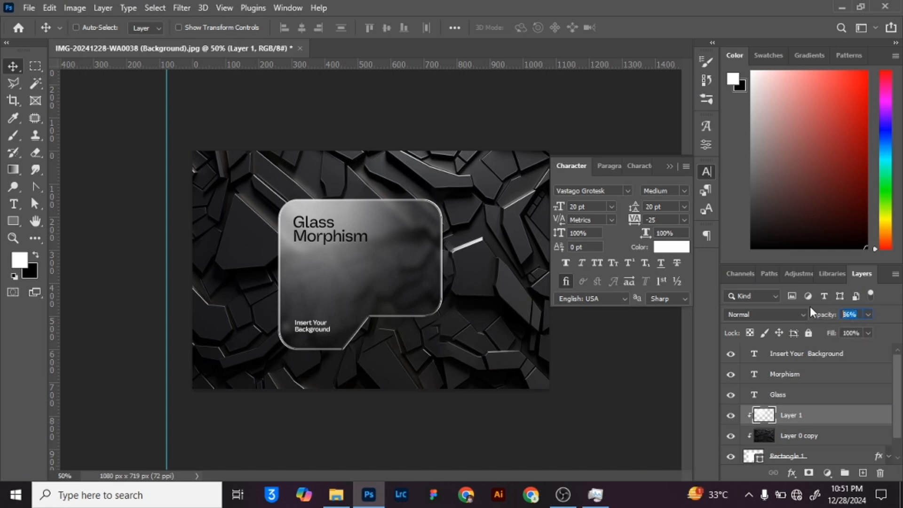
Step: Set the opacity of the white glow on Layer 1 to 80%
text(80)
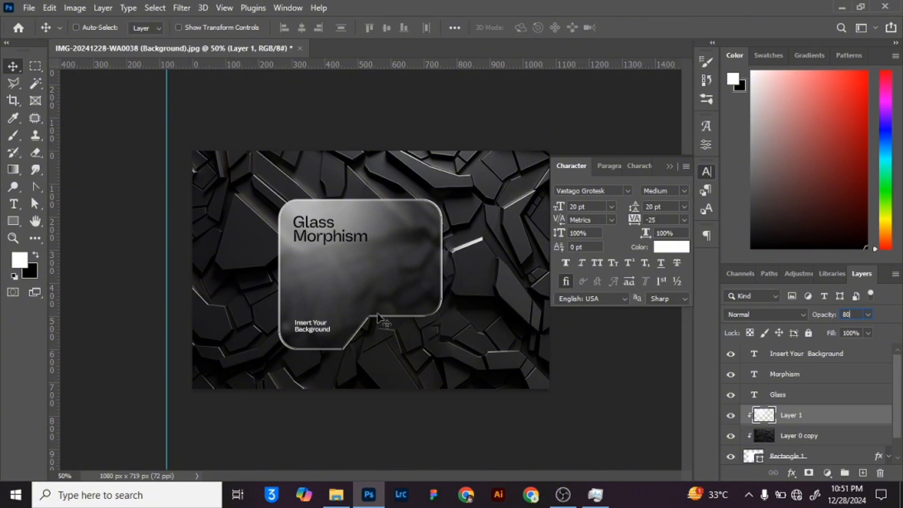
click(670, 166)
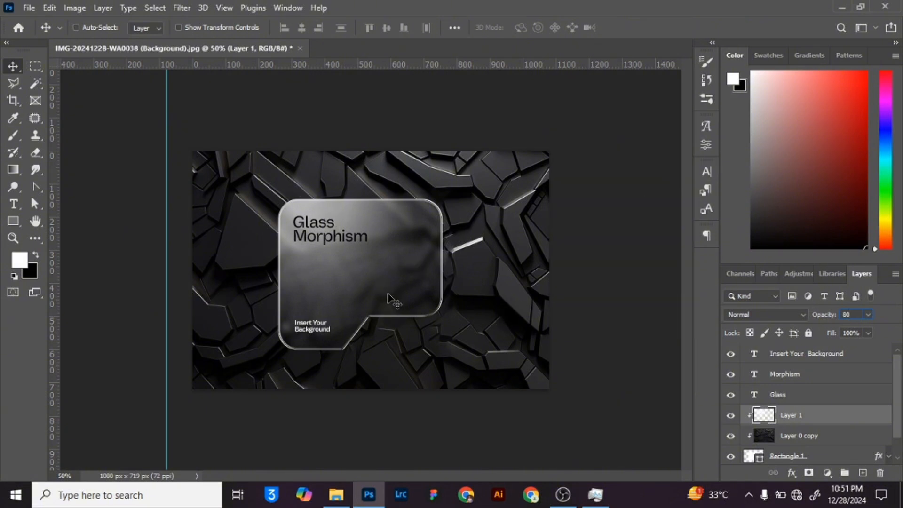
Step: Recolor the heading's "Morphism" line to golden yellow (ffda0e)
ctrl+click(324, 236)
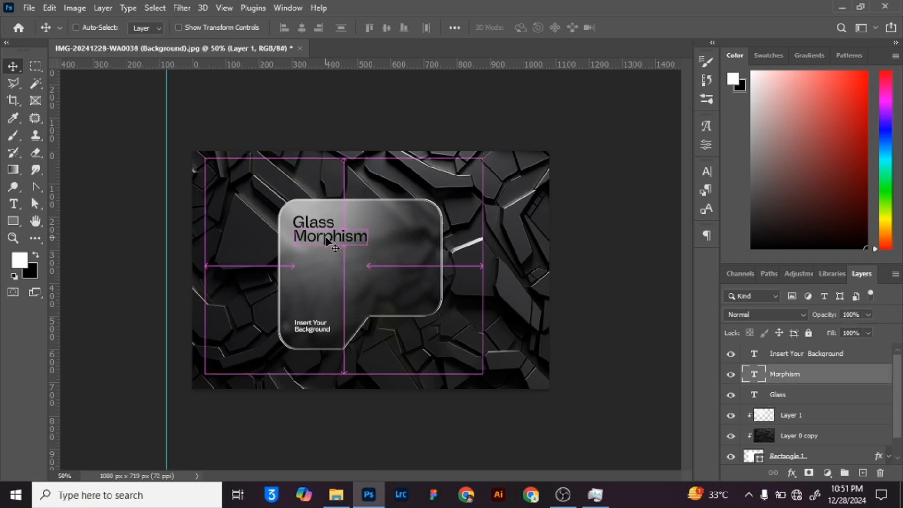
click(712, 174)
click(671, 245)
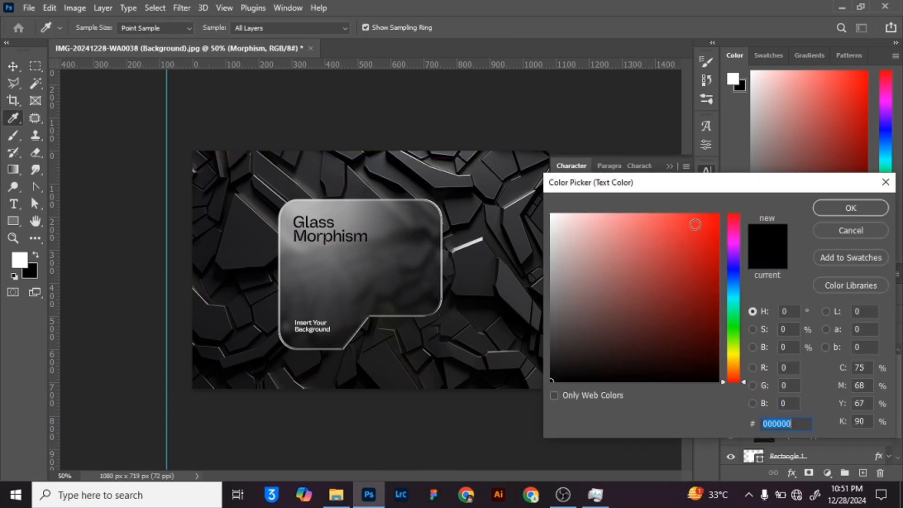
click(730, 358)
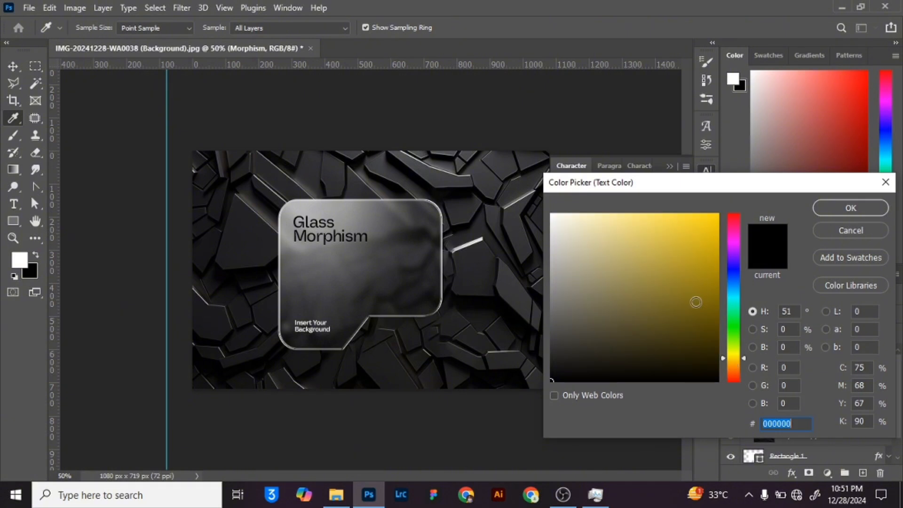
mouse_move(666, 232)
mouse_down()
mouse_move(685, 214)
mouse_move(710, 211)
mouse_up()
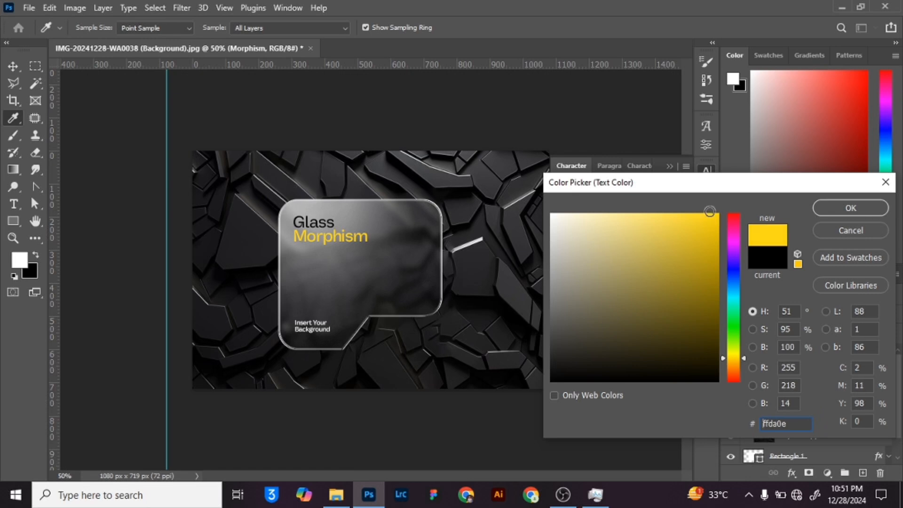
click(846, 211)
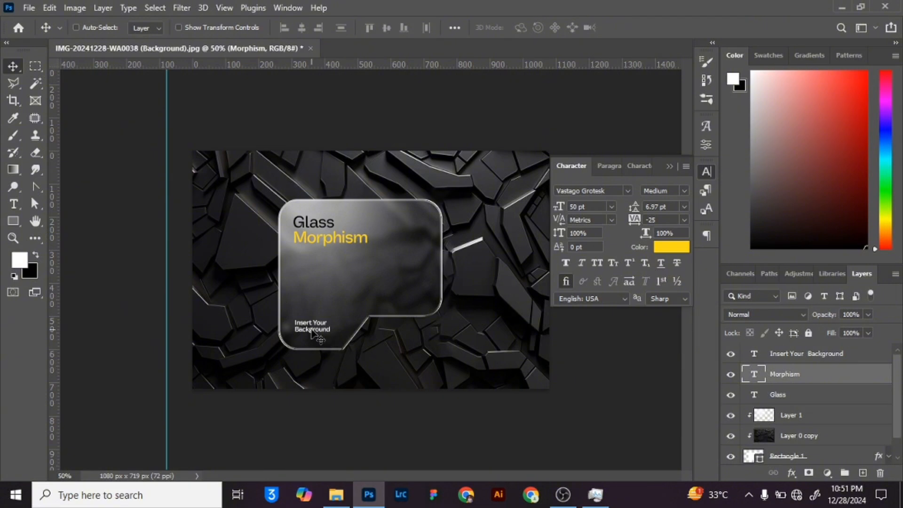
Step: Duplicate the "Insert Your Background" caption into the glass panel's upper-right corner and change the copy's wording to "Brandox"
drag(304, 324, 410, 227)
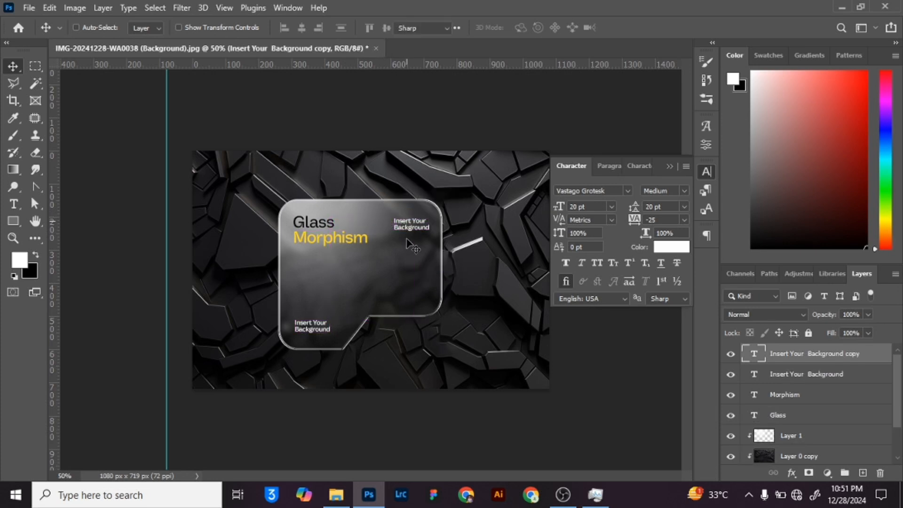
double_click(420, 228)
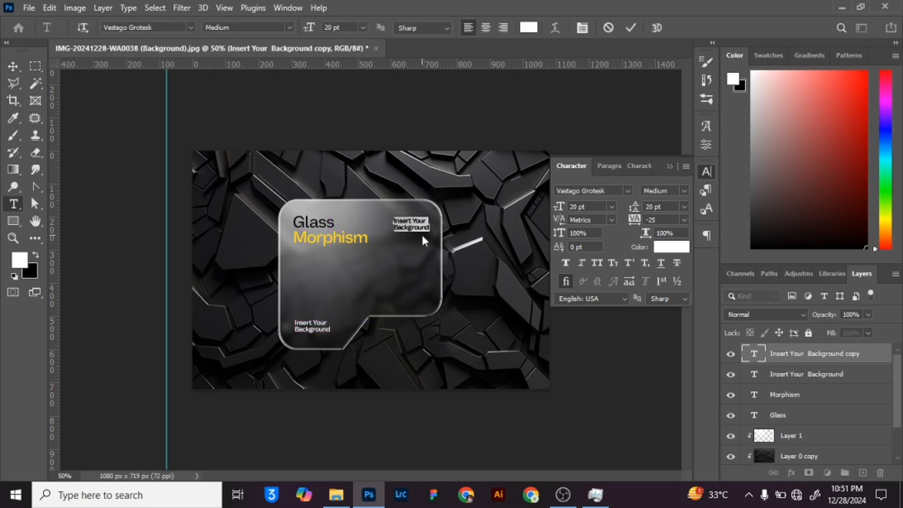
text(For)
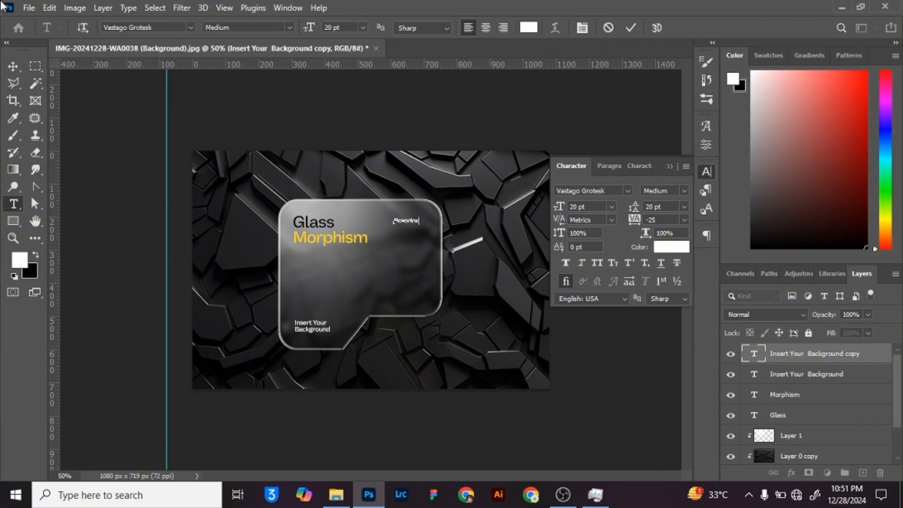
click(12, 67)
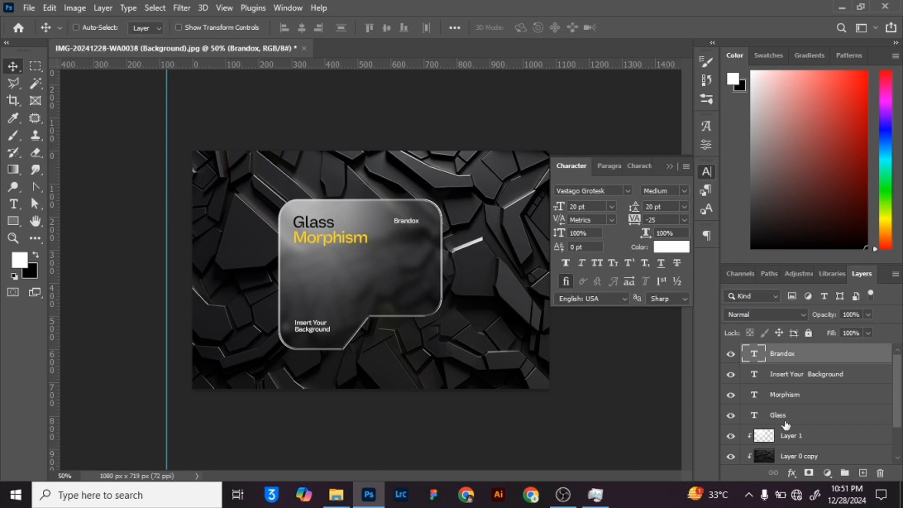
Step: Group the Brandox, Insert Your Background, Morphism and Glass text layers and name the group "Text"
scroll(786, 425, down, 1)
shift+click(787, 462)
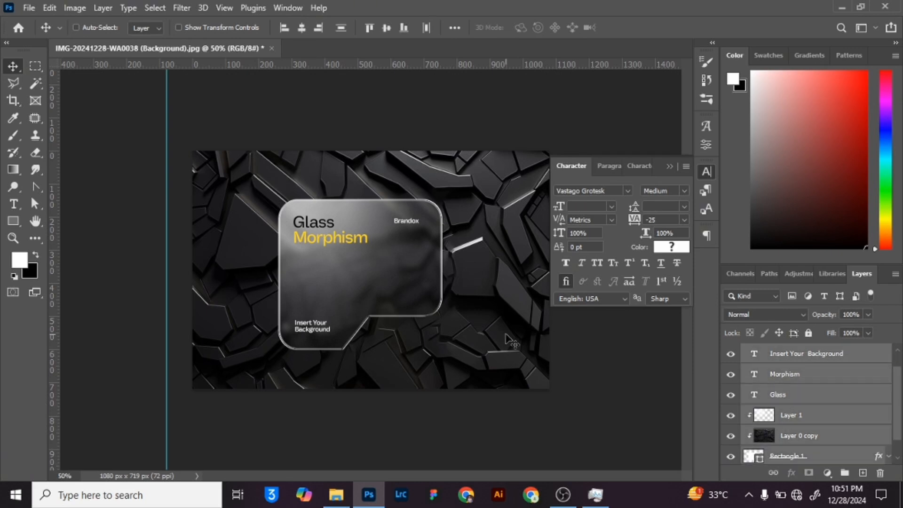
click(820, 396)
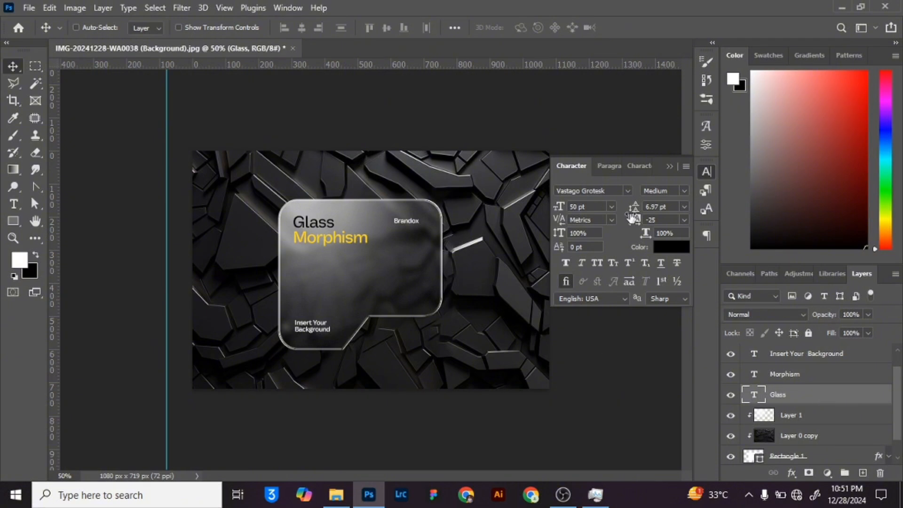
click(672, 165)
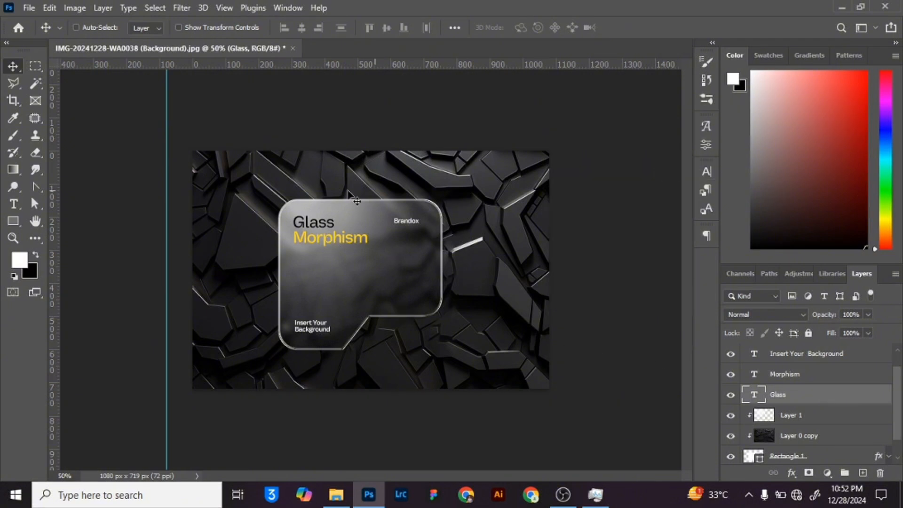
scroll(790, 390, up, 1)
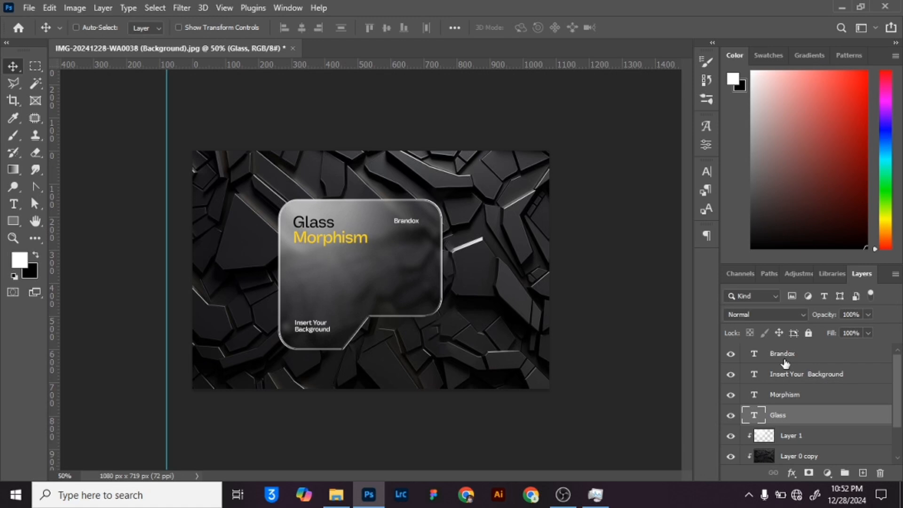
key(alt+shift+bracketright)
key(alt+shift+bracketright)
key(alt+shift+bracketright)
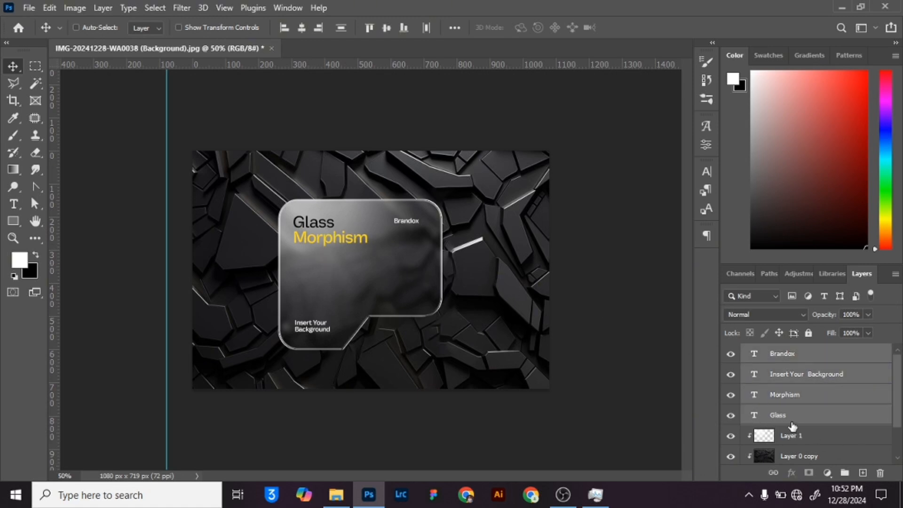
scroll(788, 425, down, 2)
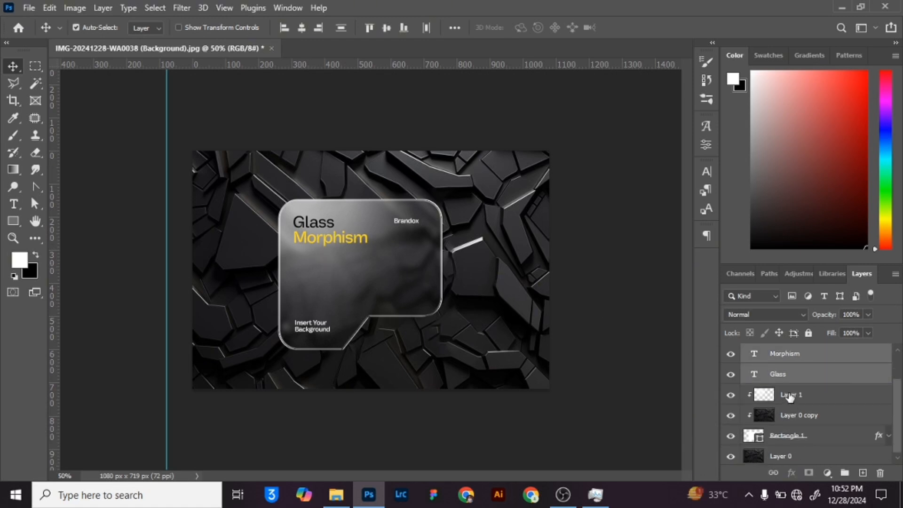
key(ctrl+g)
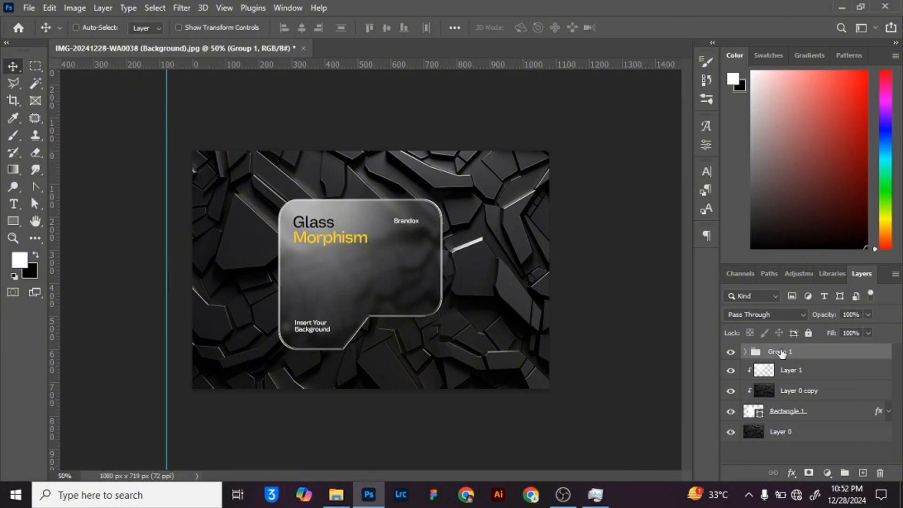
double_click(781, 353)
text(Text)
key(Return)
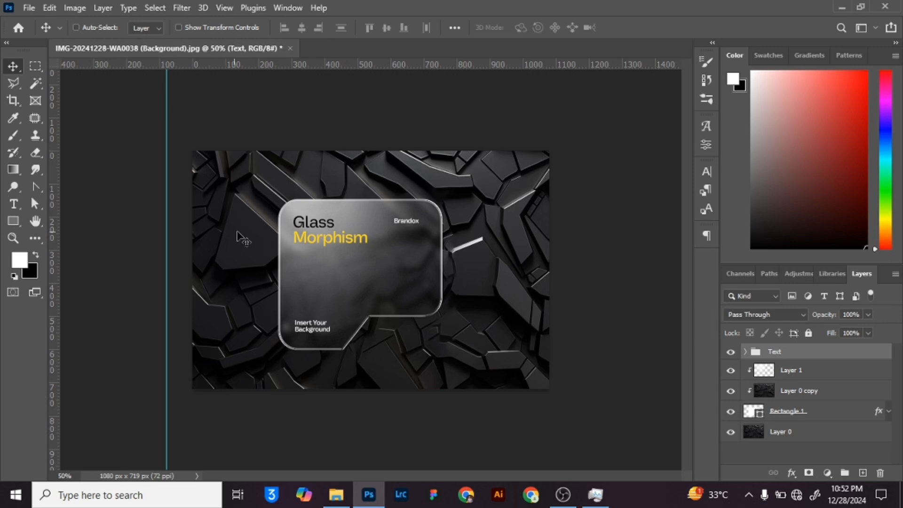
Step: Move the Text group, Layer 1 and Rectangle 1 together to the right and slightly down over the rock background
shift+click(804, 372)
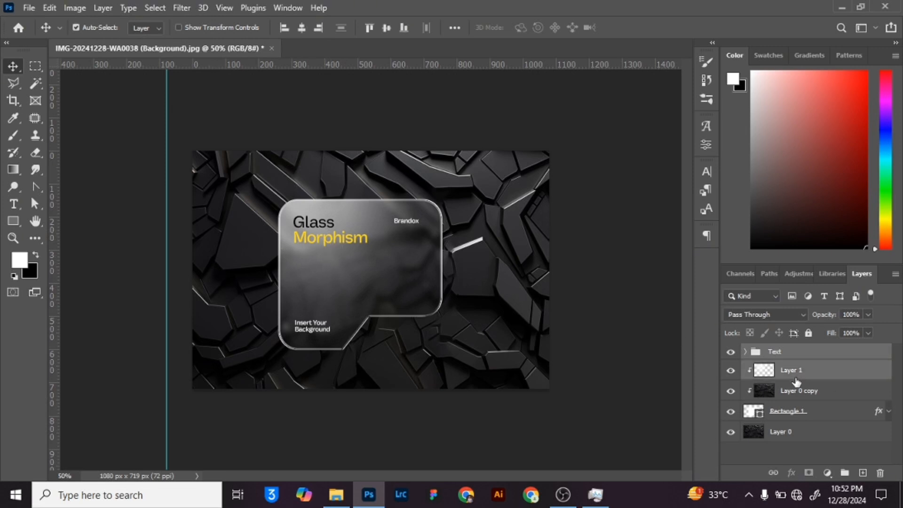
ctrl+click(788, 412)
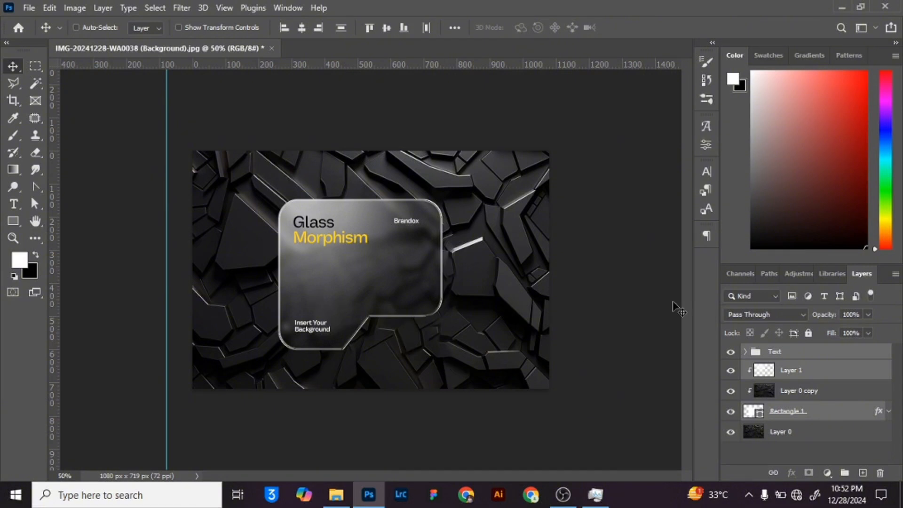
mouse_move(381, 264)
mouse_down()
mouse_move(431, 318)
mouse_move(479, 299)
mouse_move(502, 257)
mouse_move(490, 227)
mouse_move(463, 212)
mouse_move(416, 208)
mouse_move(379, 214)
mouse_move(365, 237)
mouse_move(368, 275)
mouse_move(392, 271)
mouse_up()
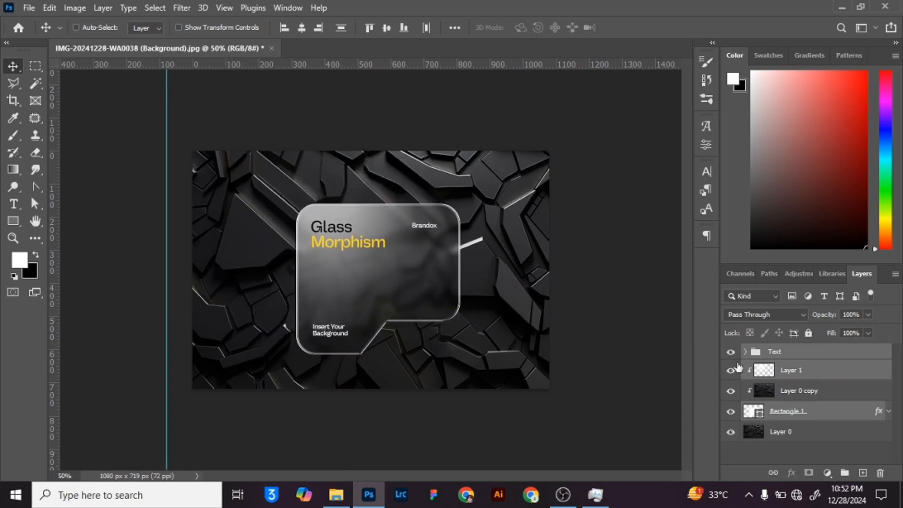
Step: Shift the white glow on Layer 1 left within the glass panel and start a Free Transform on it
click(774, 372)
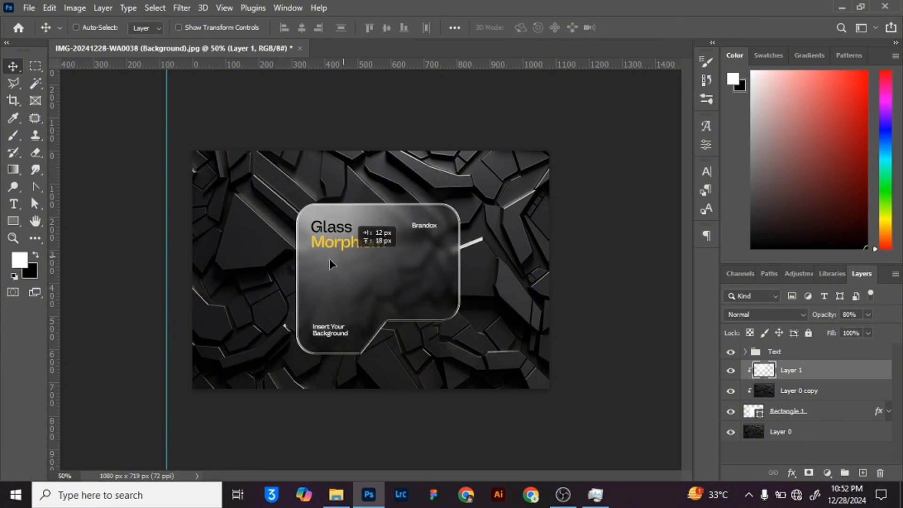
mouse_move(333, 263)
mouse_down()
mouse_move(331, 281)
mouse_move(318, 260)
mouse_move(330, 266)
mouse_up()
key(ctrl+t)
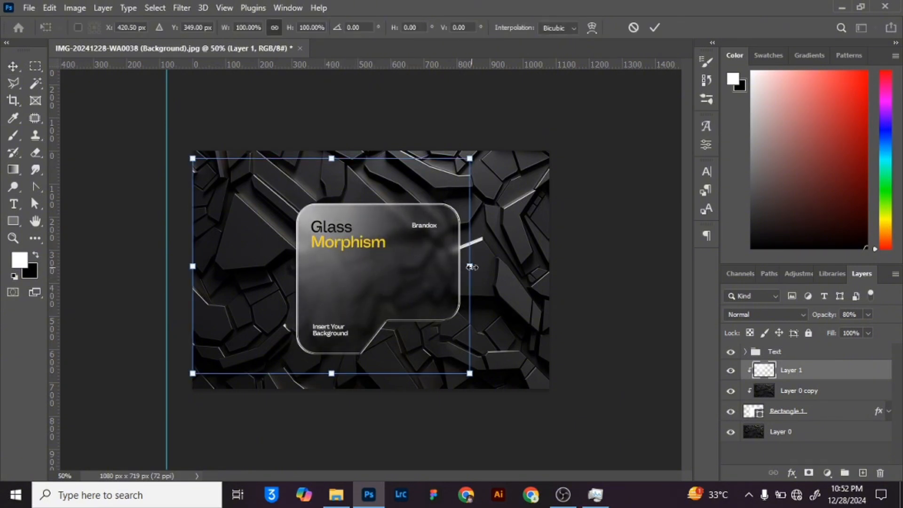